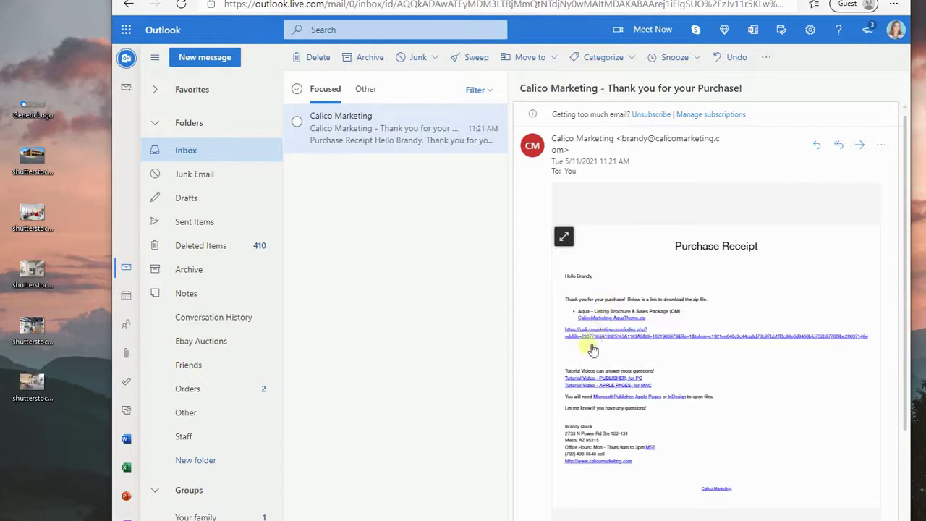
Download the CalicoMarketing-AquaTheme zip from the purchase receipt email and place it on the desktop.
click(607, 319)
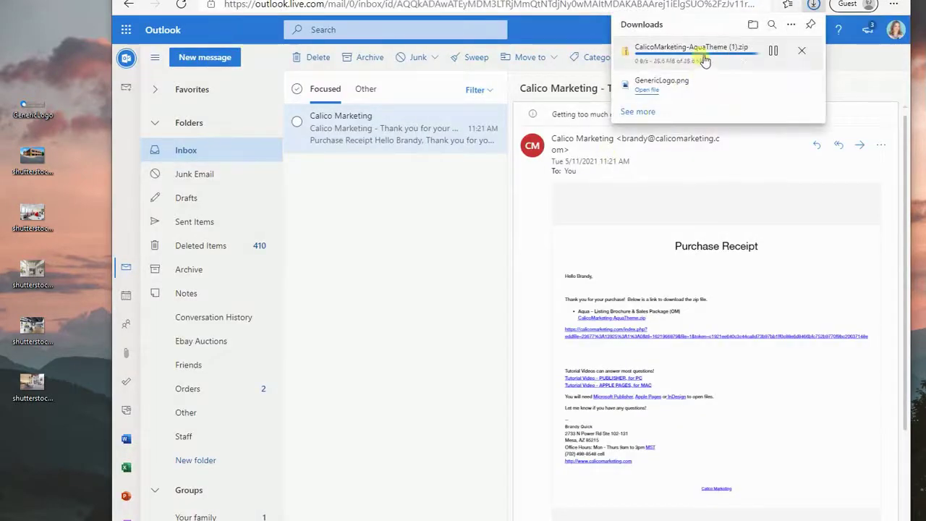
drag(702, 51, 40, 51)
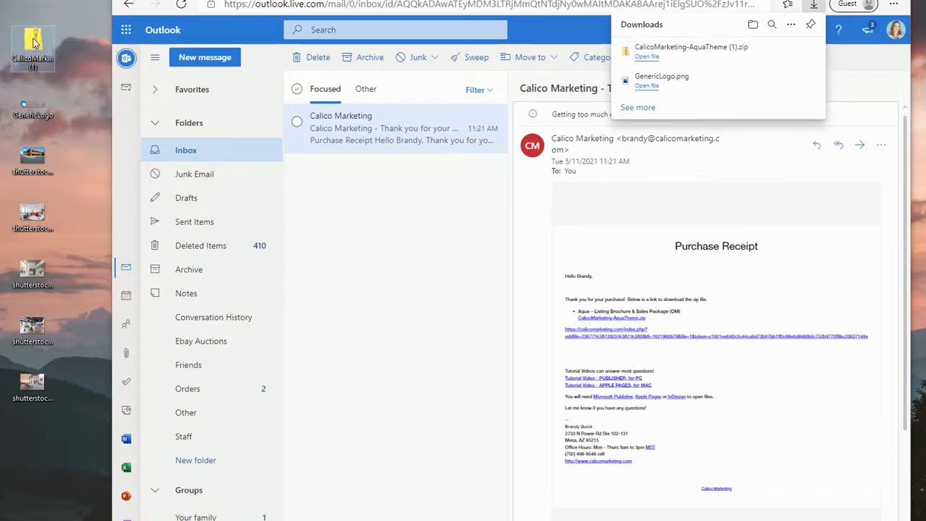
Extract all files of the CalicoMarketing-AquaTheme zip to the desktop and close the archive window.
drag(413, 165, 403, 15)
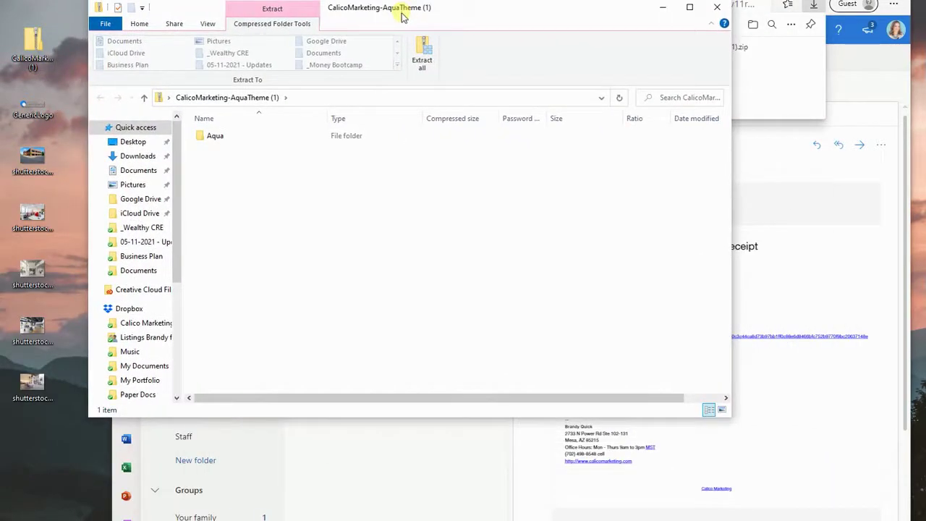
click(427, 54)
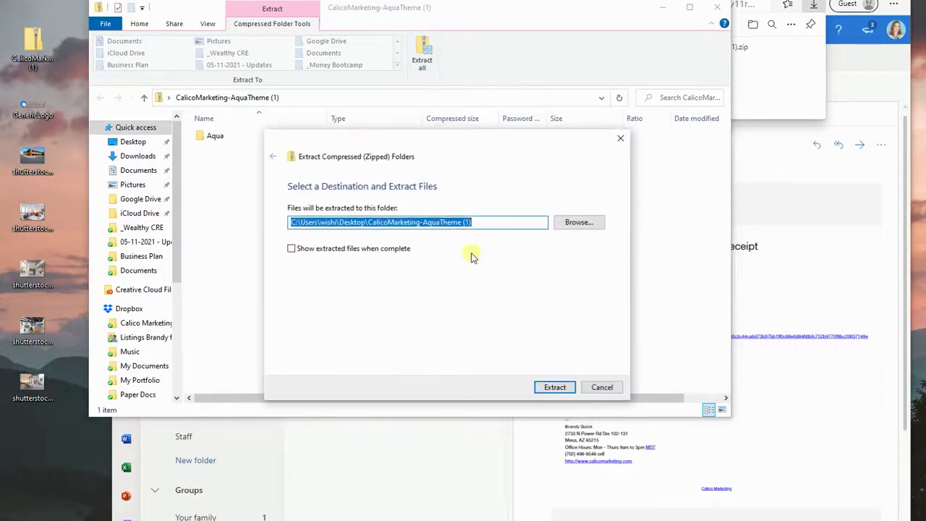
click(556, 388)
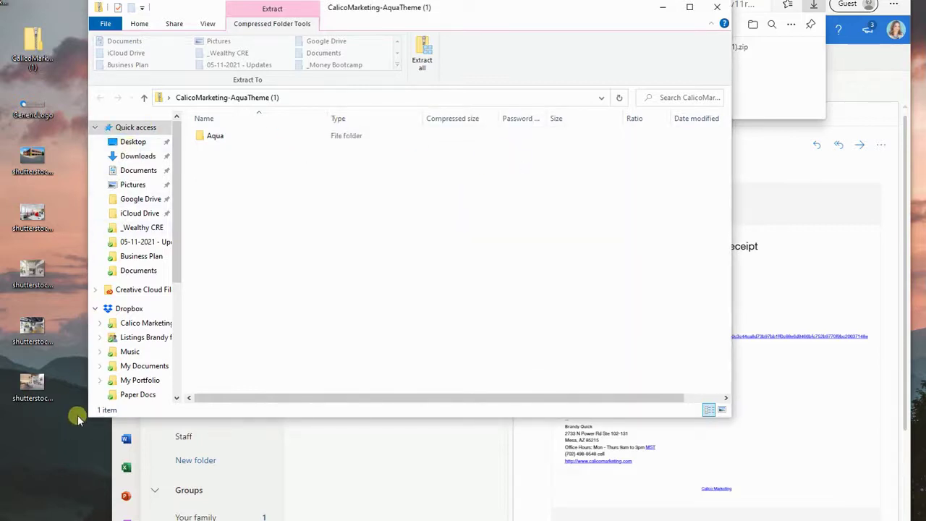
click(717, 8)
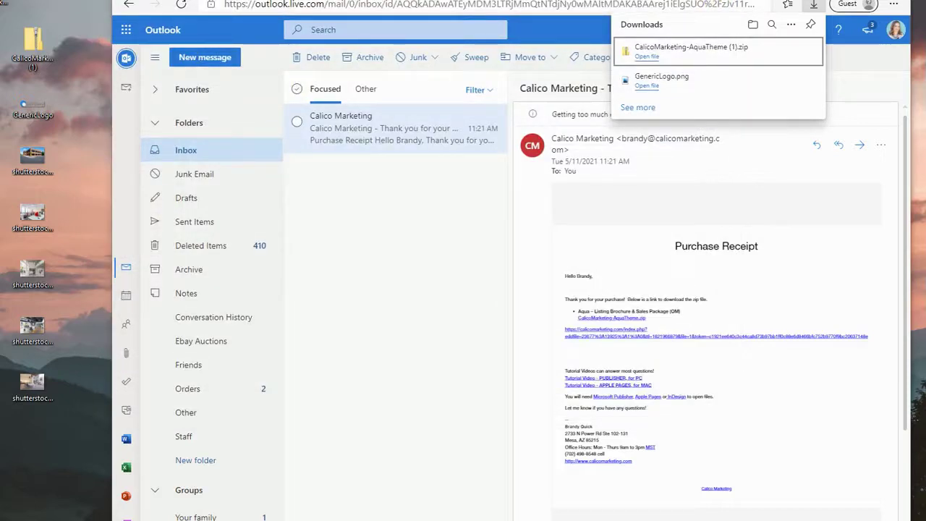
Move the extracted CalicoMarketing-AquaTheme folder into clear space on the desktop and open its Aqua subfolder.
key(super+d)
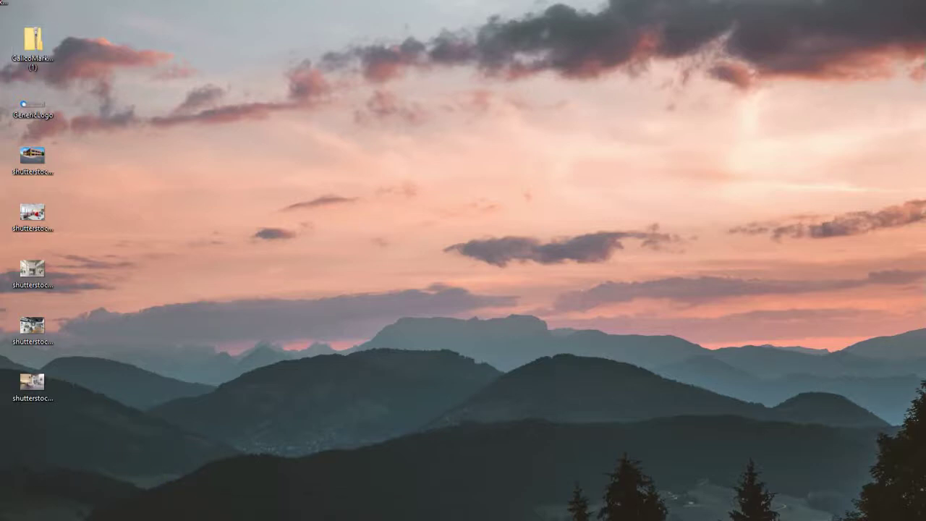
drag(5, 11, 213, 159)
double_click(213, 153)
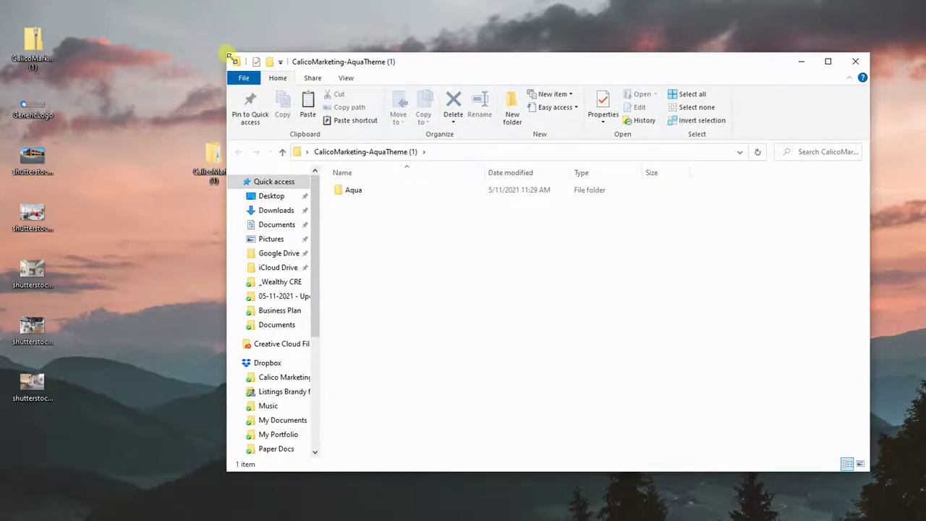
drag(229, 56, 346, 42)
drag(511, 54, 455, 45)
double_click(415, 174)
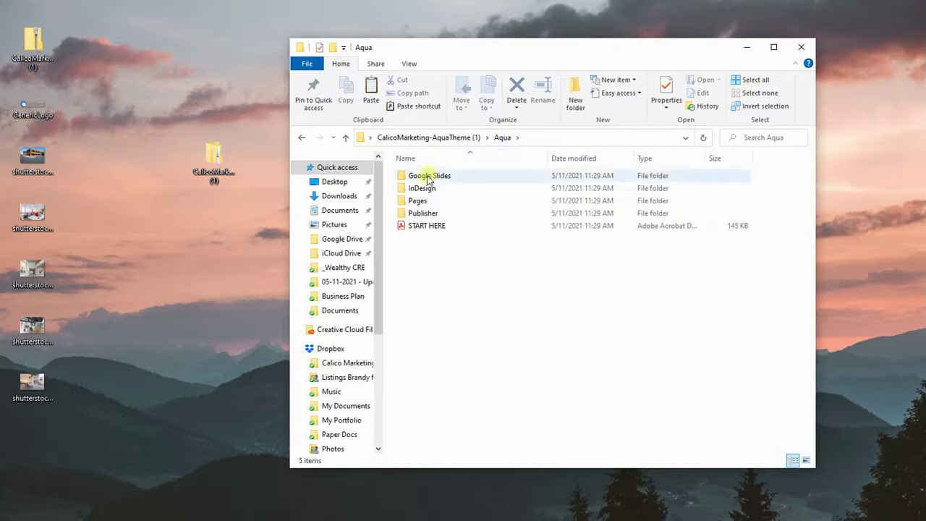
Move the Google Slides folder out of the Aqua folder onto the desktop and close the folder window.
click(429, 179)
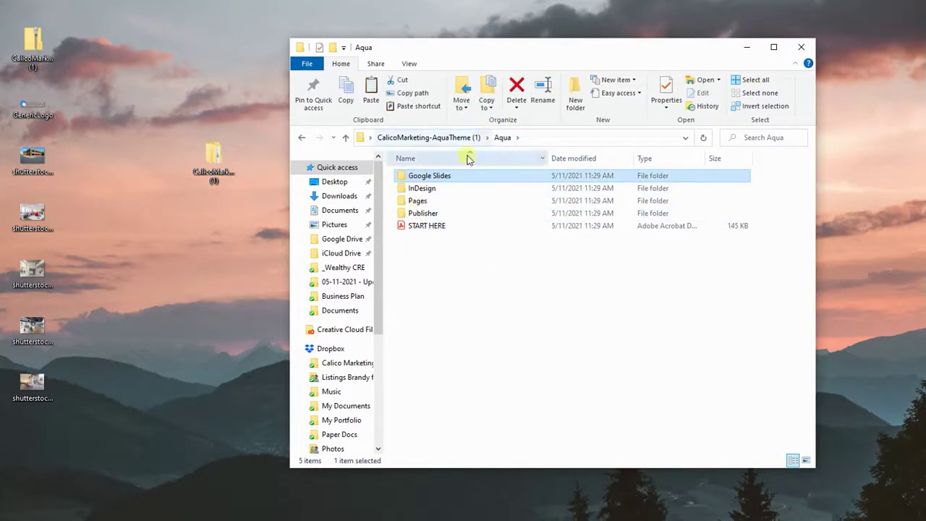
drag(425, 178, 80, 51)
click(539, 307)
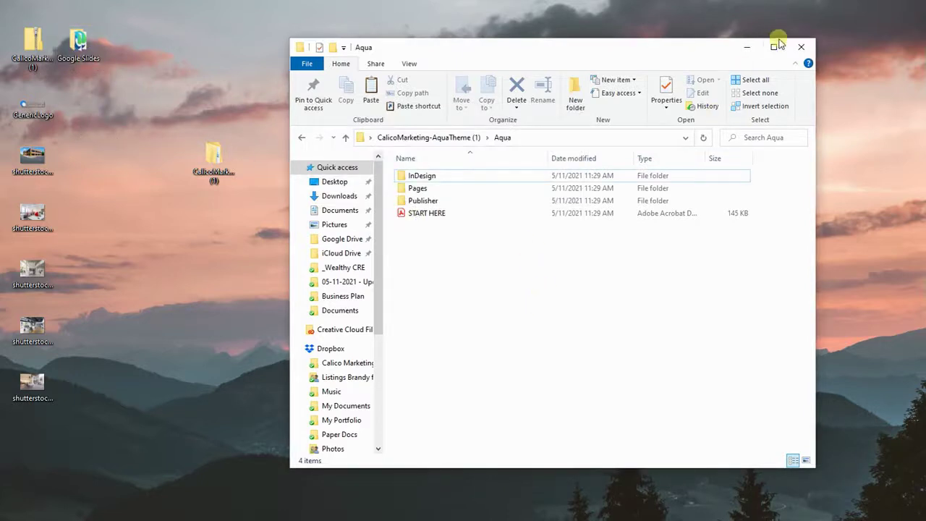
click(801, 48)
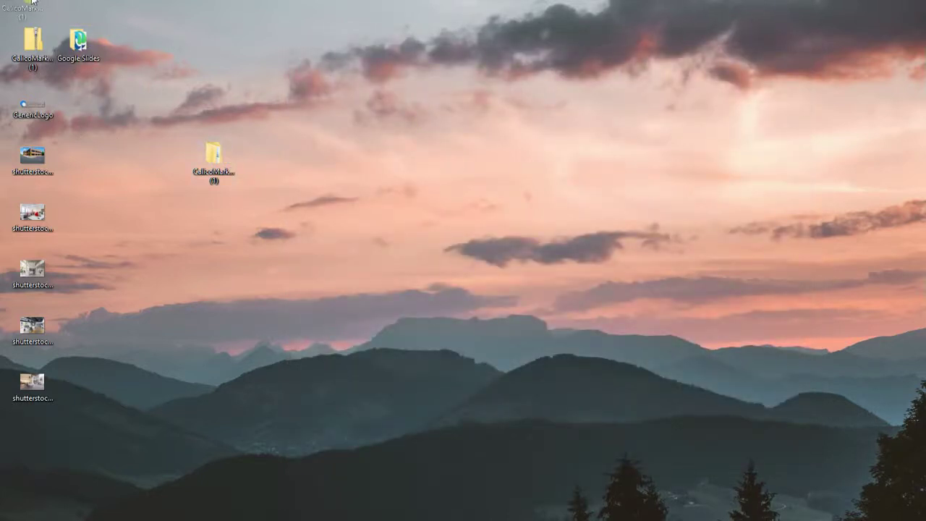
Open the Aqua Listing Brochure shortcut from the desktop's Google Slides folder and dismiss the Chrome recommendation.
double_click(78, 40)
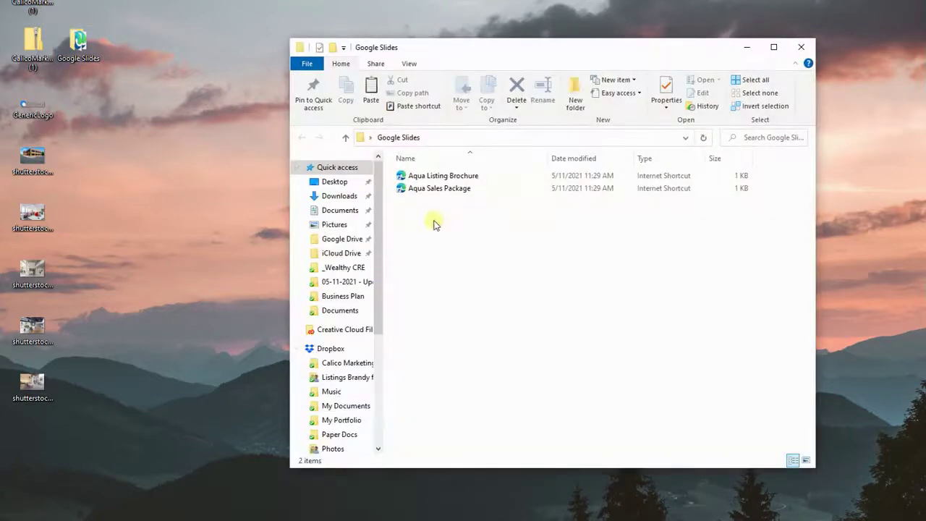
click(432, 178)
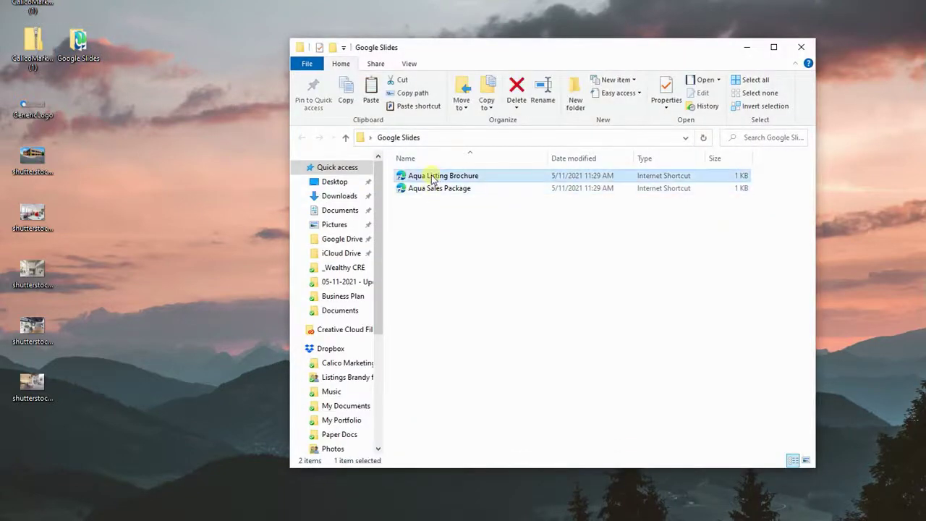
double_click(432, 178)
click(480, 279)
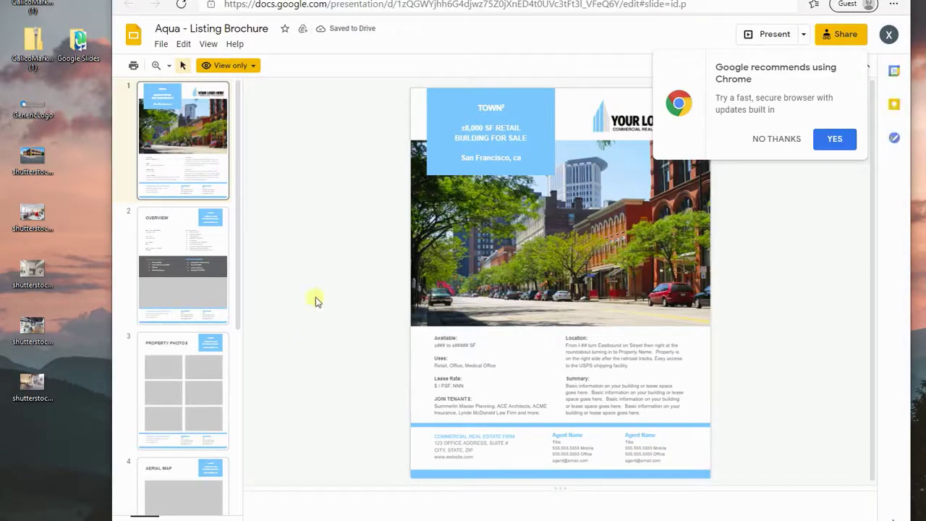
click(833, 141)
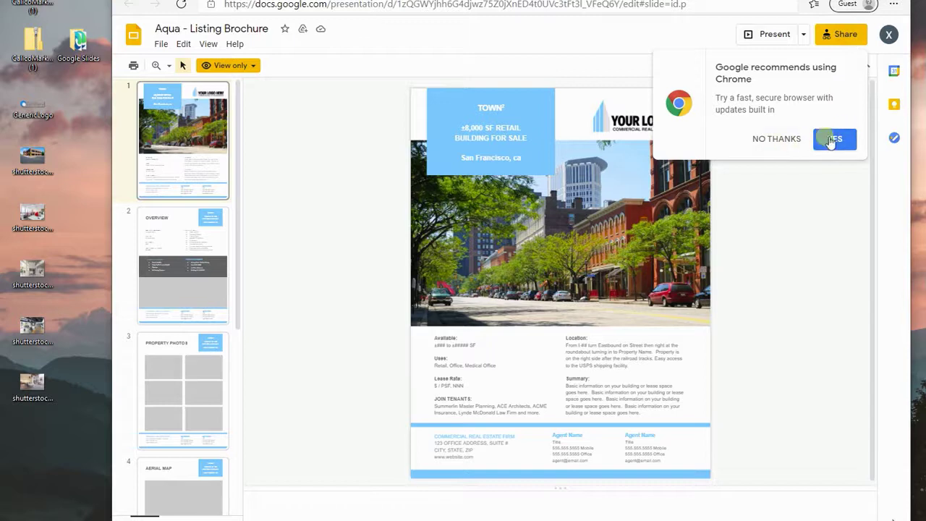
click(794, 141)
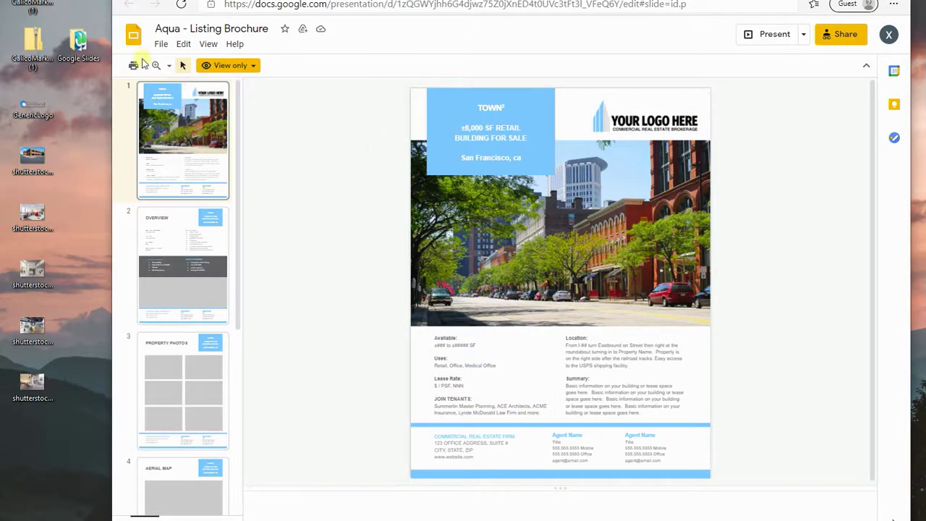
Start a copy of the entire presentation and set its destination to a new My Drive folder named Brochures.
click(161, 47)
mouse_move(217, 136)
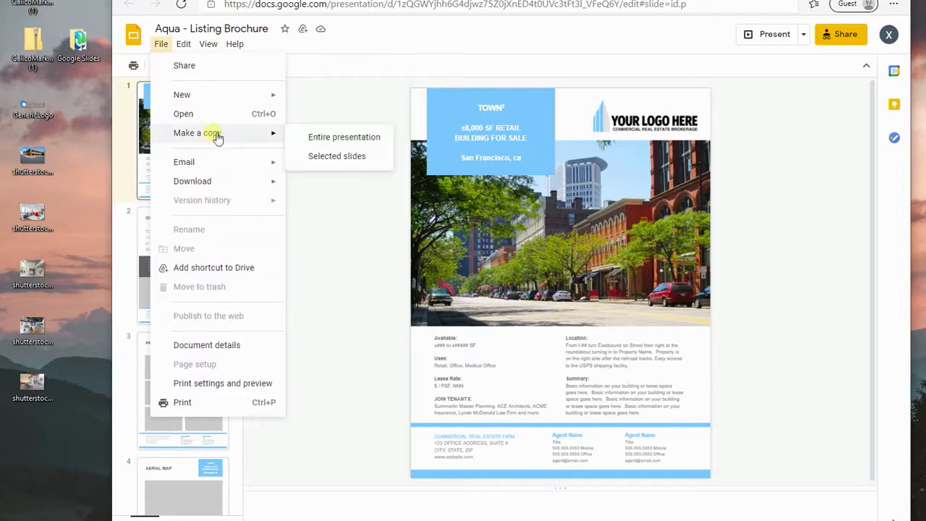
click(339, 138)
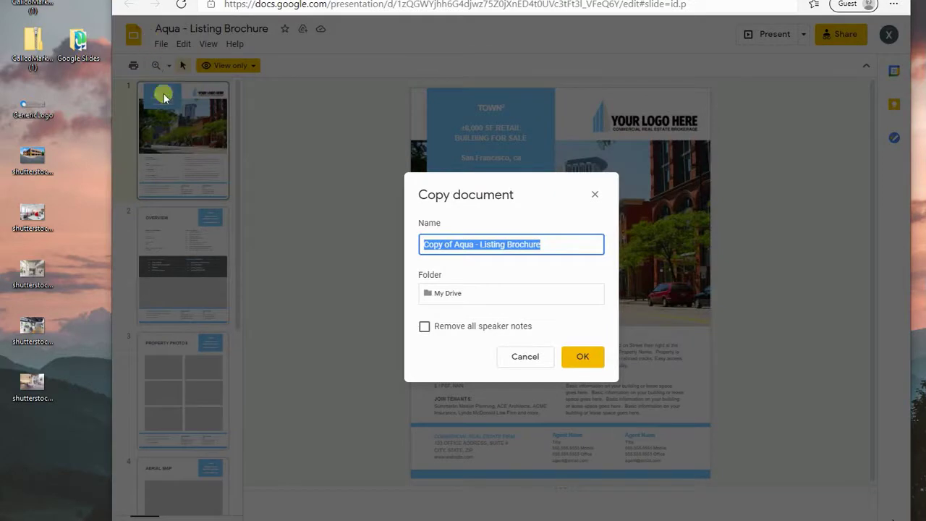
click(497, 295)
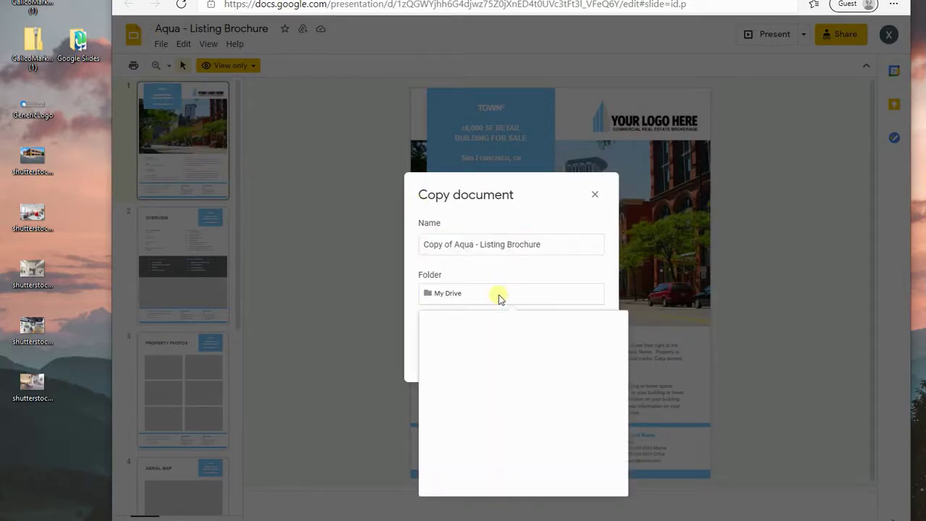
click(490, 352)
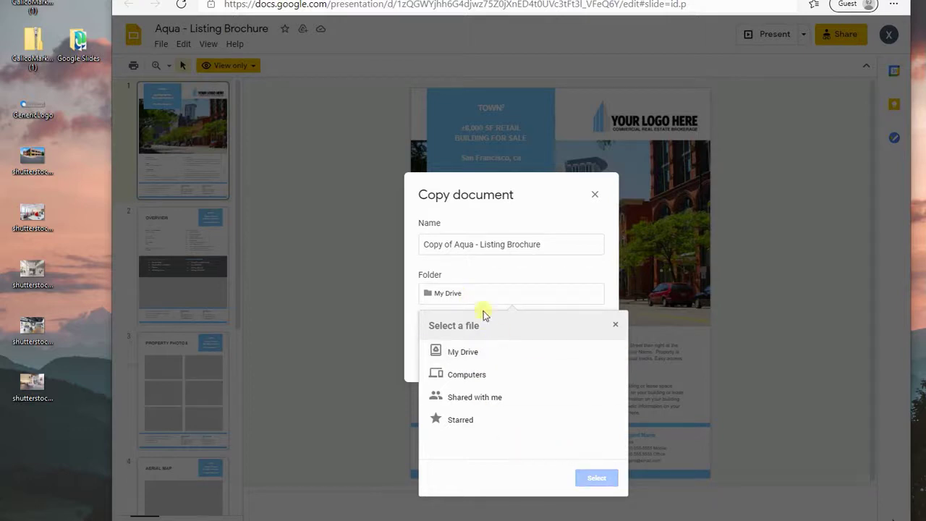
double_click(437, 352)
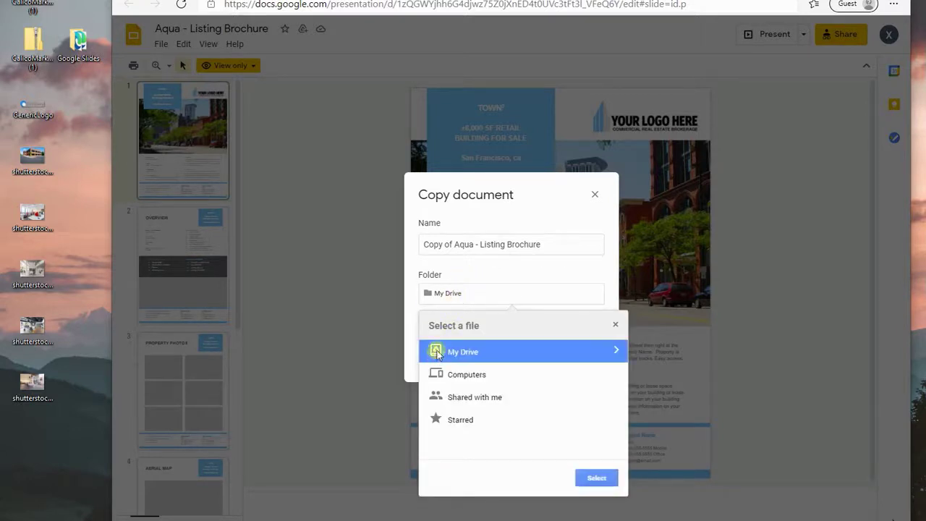
click(464, 296)
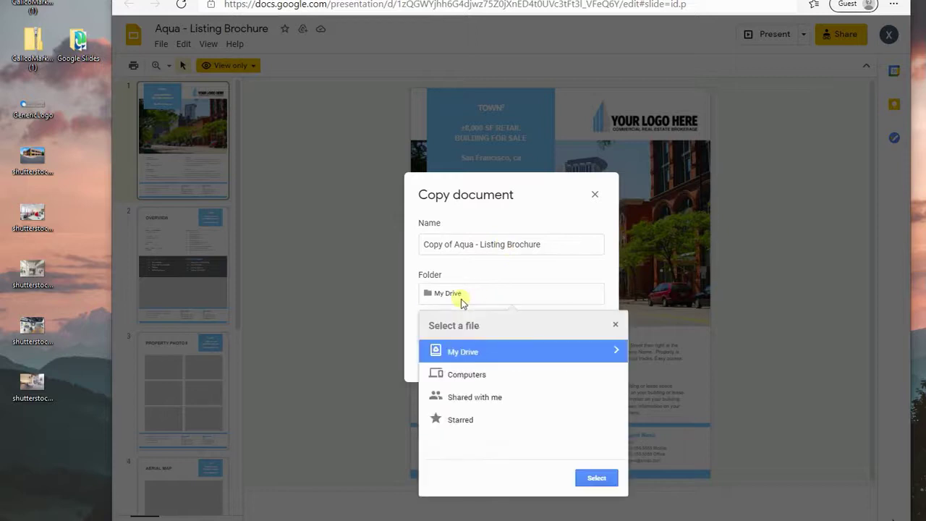
double_click(619, 351)
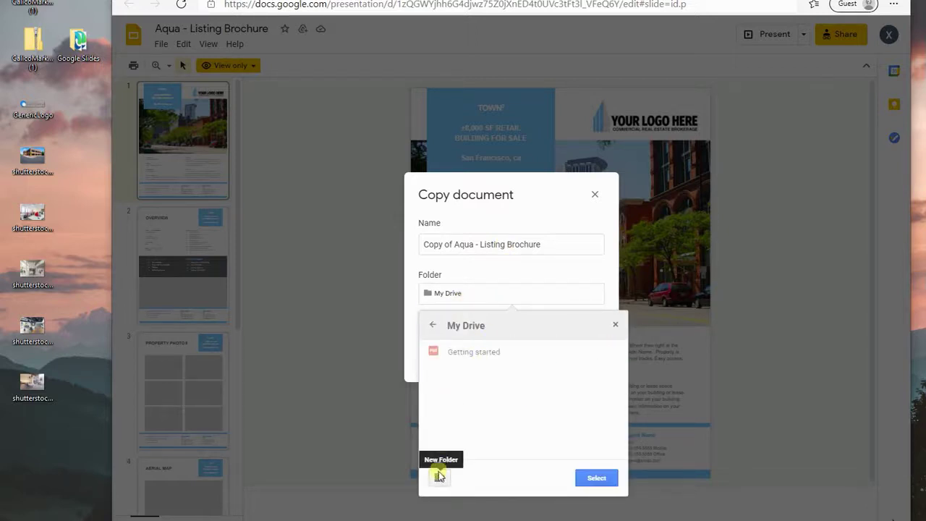
click(439, 480)
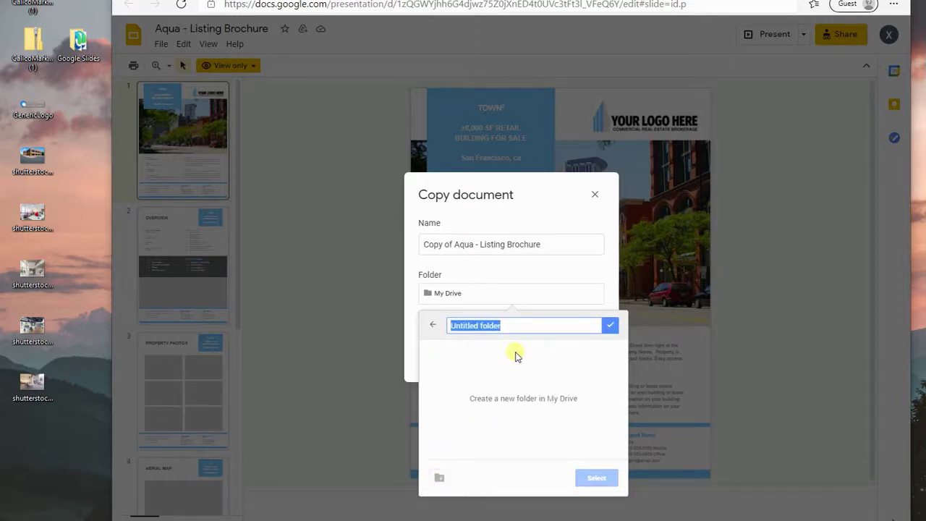
text(Brochures)
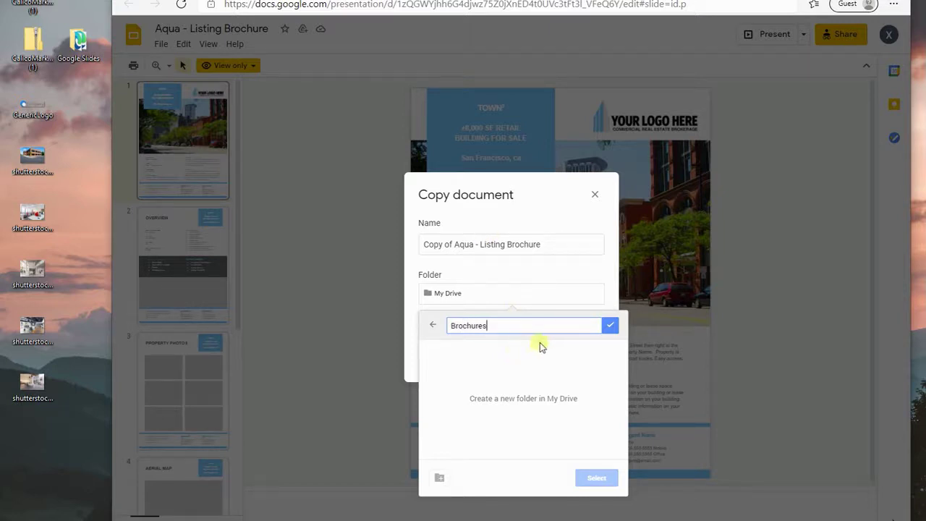
click(609, 328)
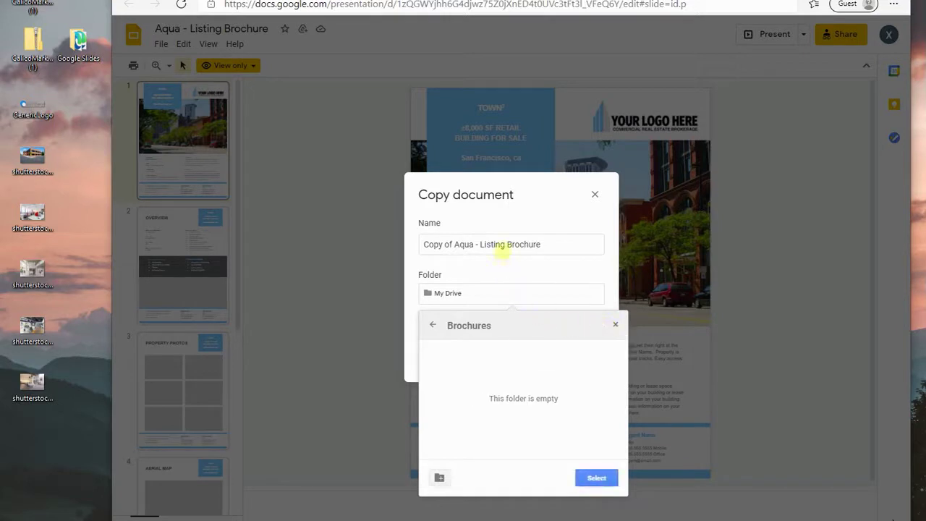
click(598, 479)
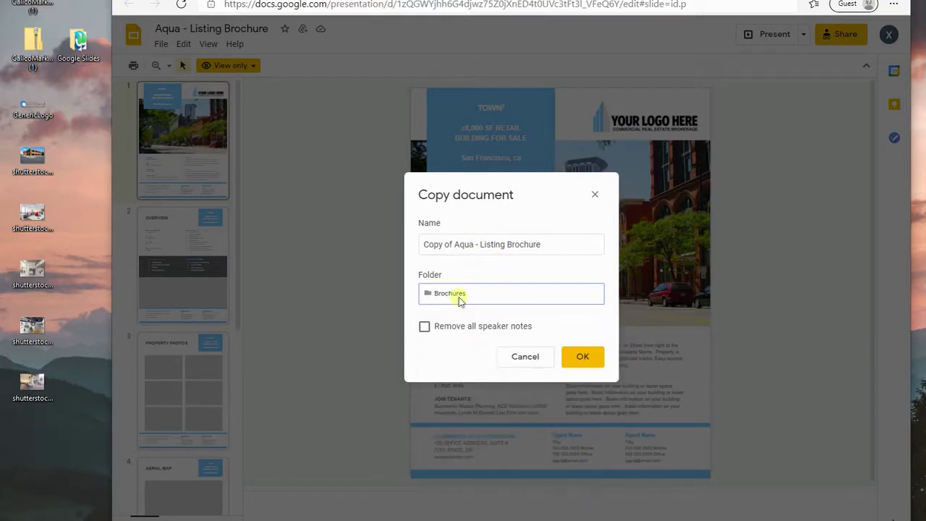
Name the copy "Aqua - Listing Brochure" and create it in the Brochures folder.
drag(449, 244, 410, 246)
key(BackSpace)
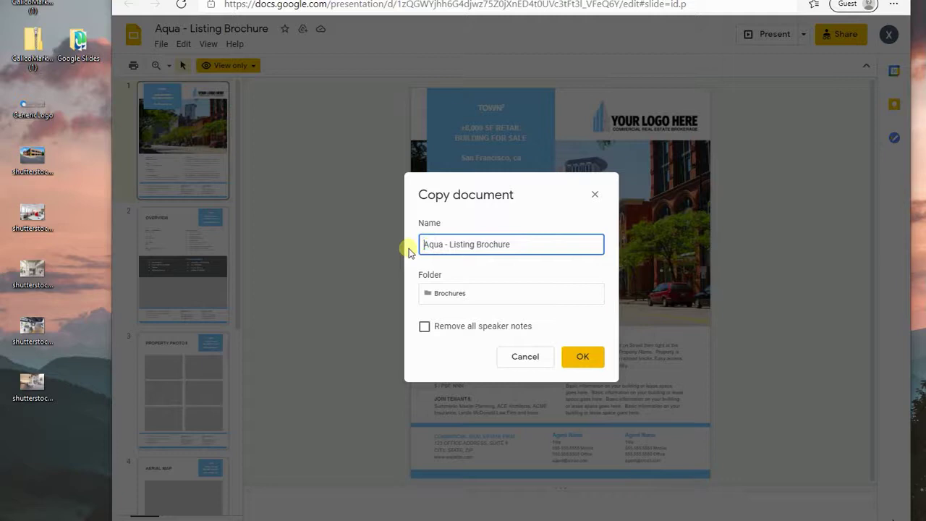
click(583, 357)
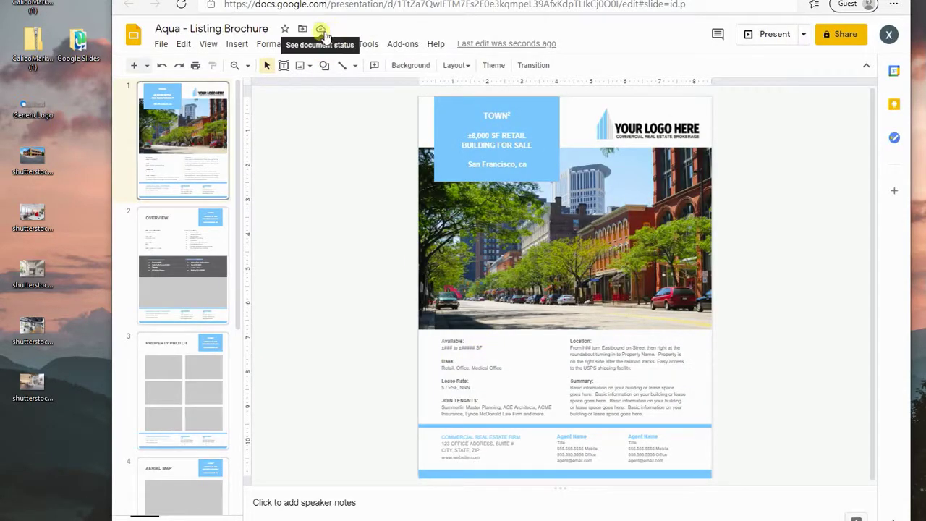
Search the web for "google drive" in a new browser tab and go to Drive from the official site.
click(323, 32)
key(ctrl+t)
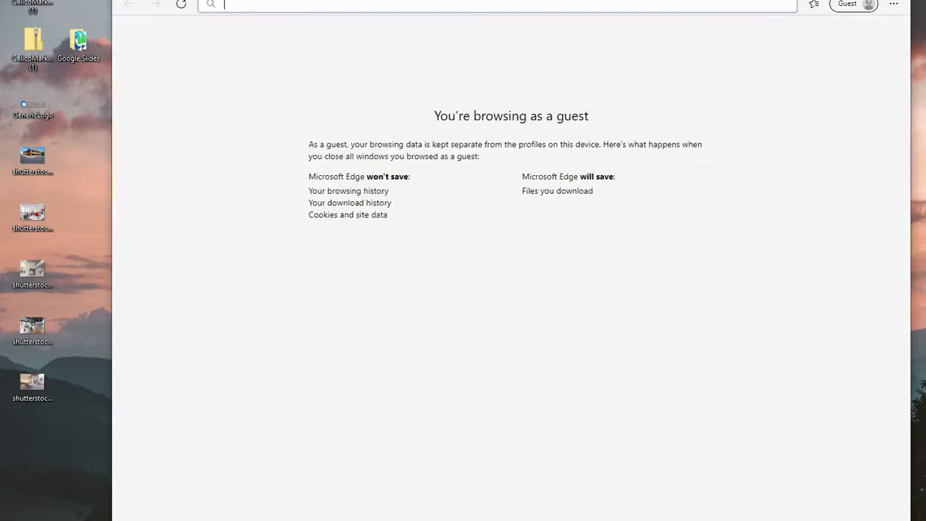
text(google drive)
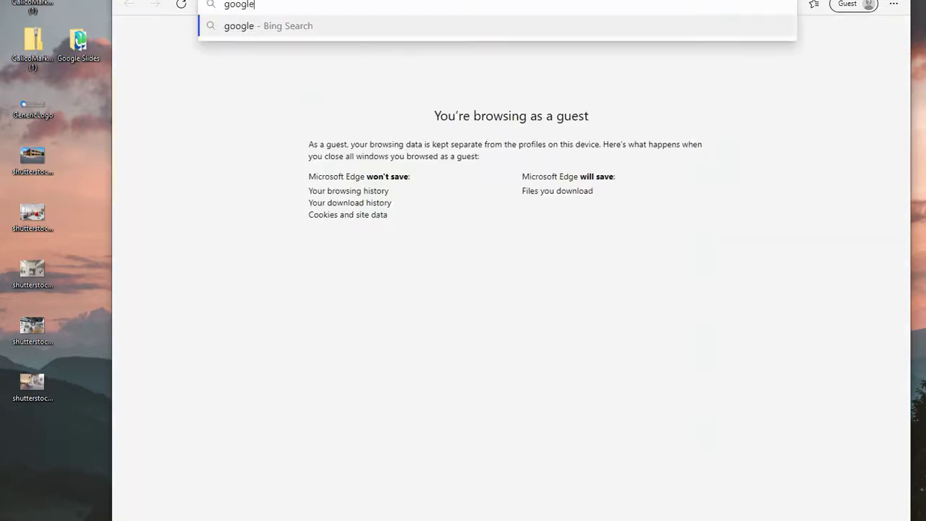
key(Return)
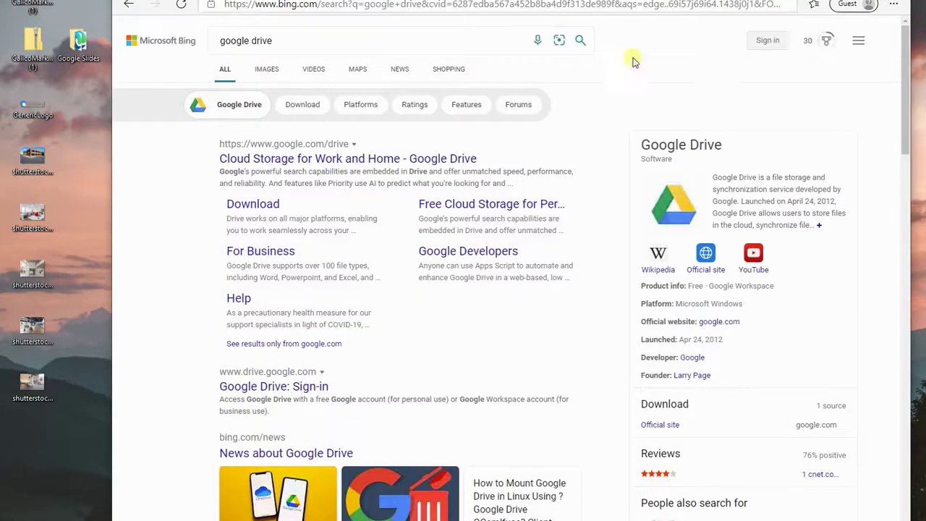
click(297, 166)
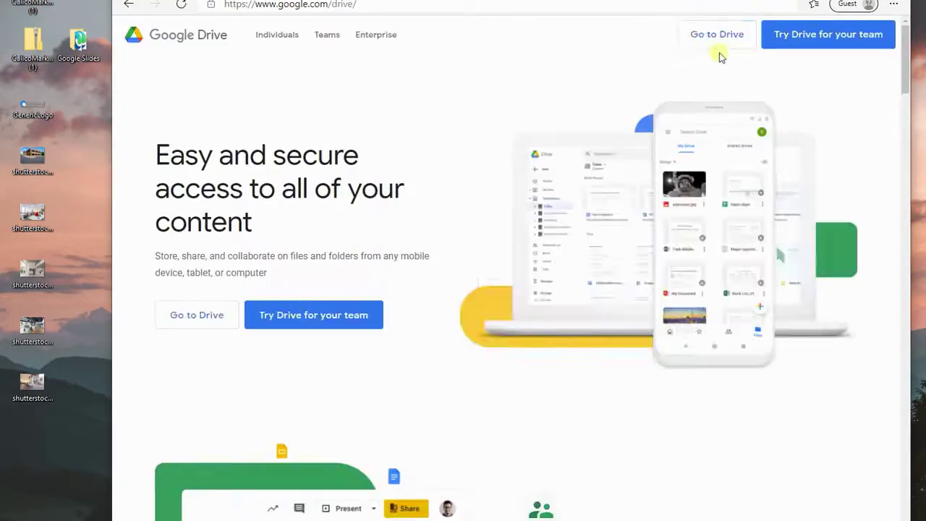
click(714, 37)
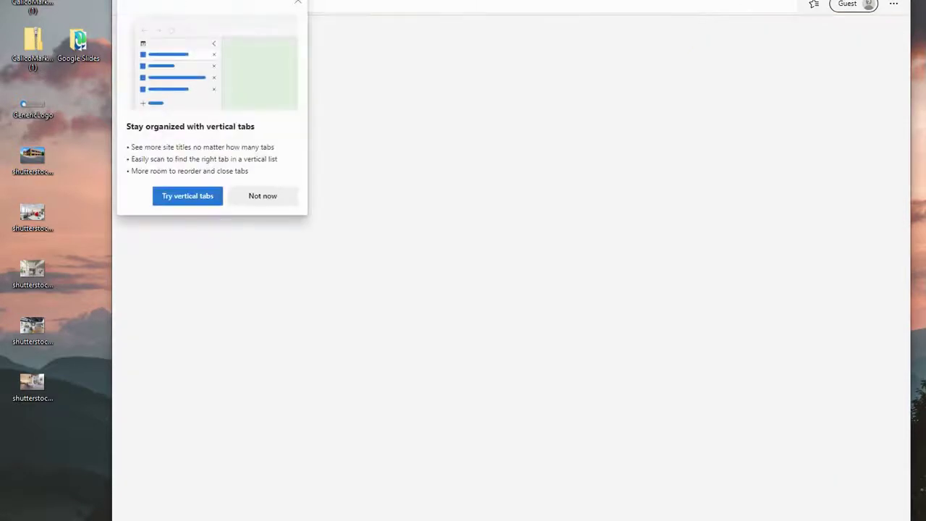
Dismiss the vertical tabs suggestion, open the Brochures folder in My Drive and select the Aqua - Listing Brochure copy.
click(261, 196)
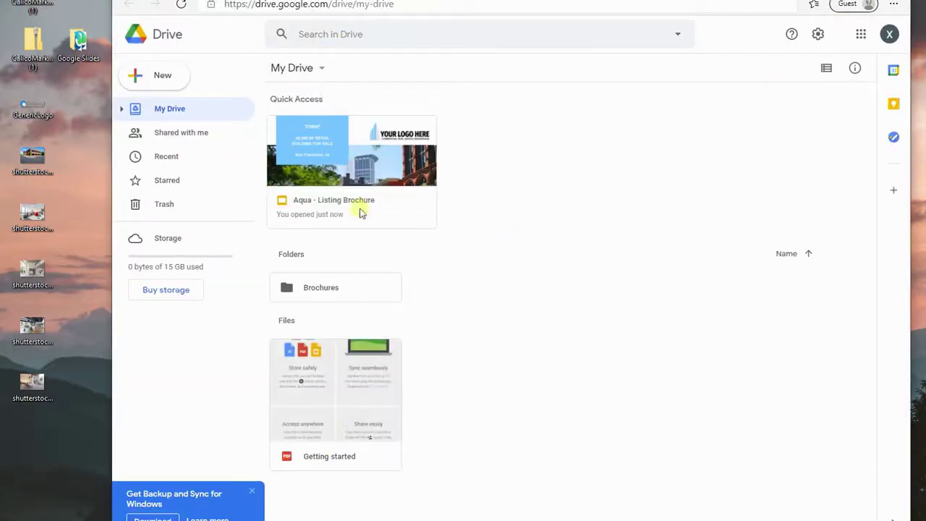
double_click(315, 286)
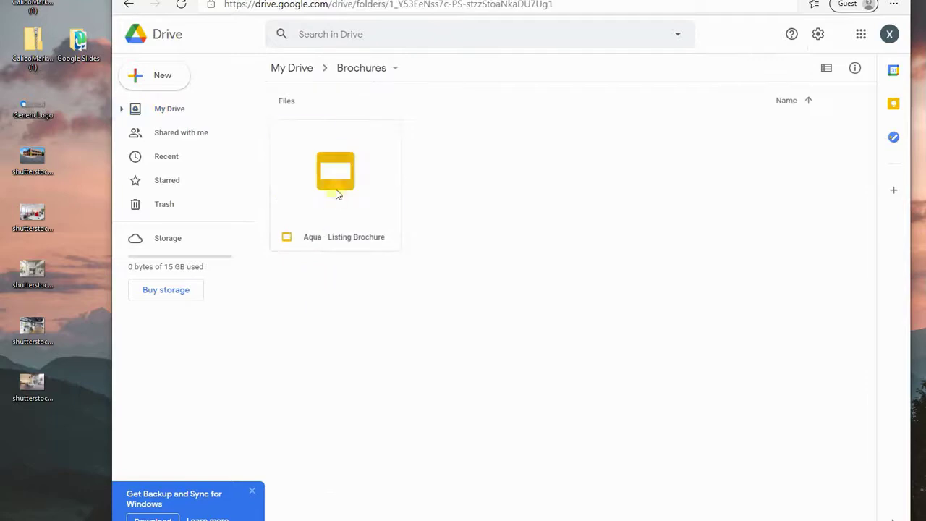
click(316, 241)
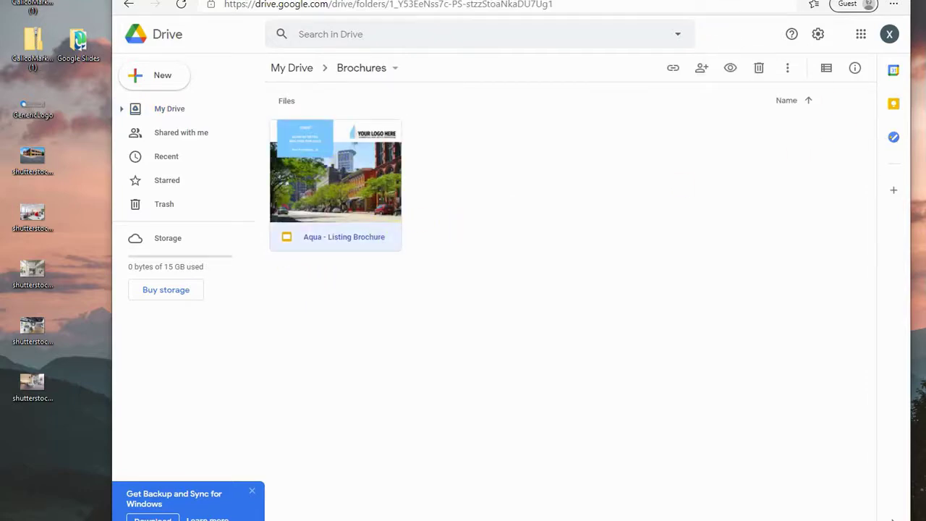
Look over the shortcuts in the desktop's Google Slides folder and return to the Aqua - Listing Brochure presentation.
click(463, 0)
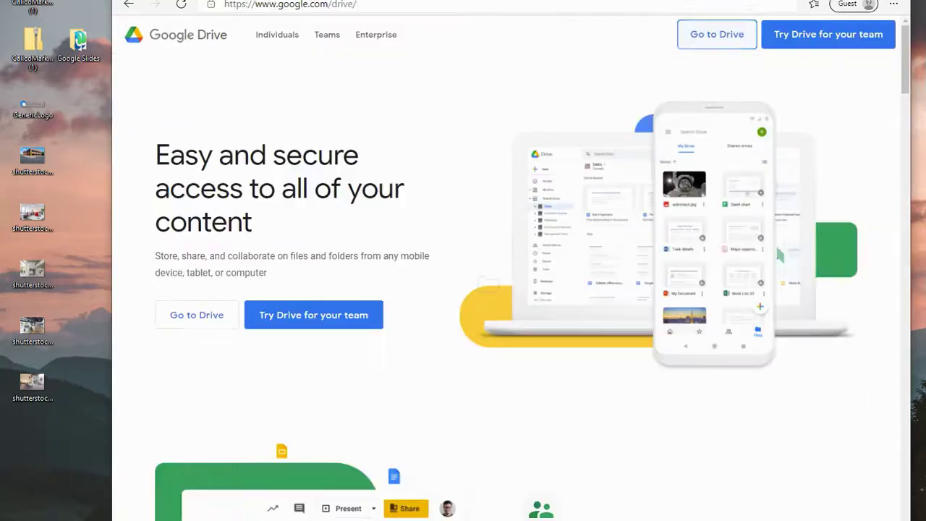
double_click(78, 42)
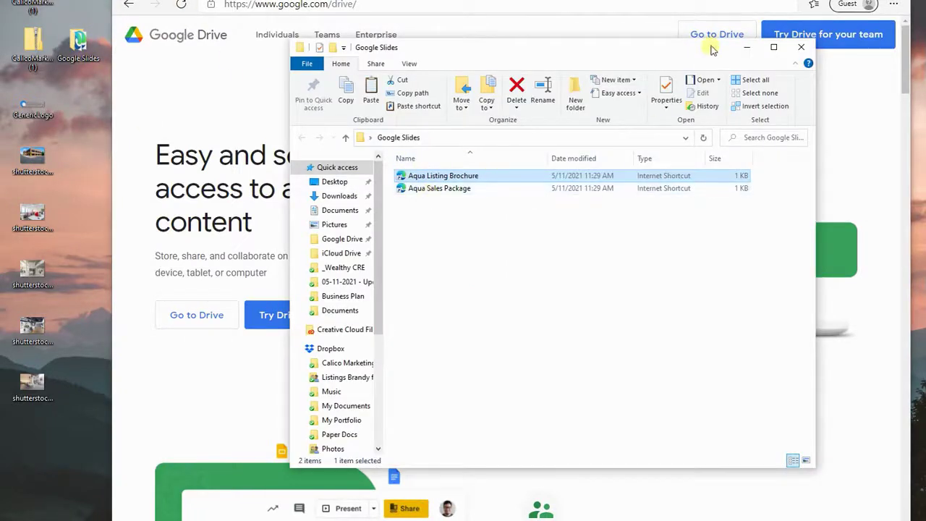
click(747, 47)
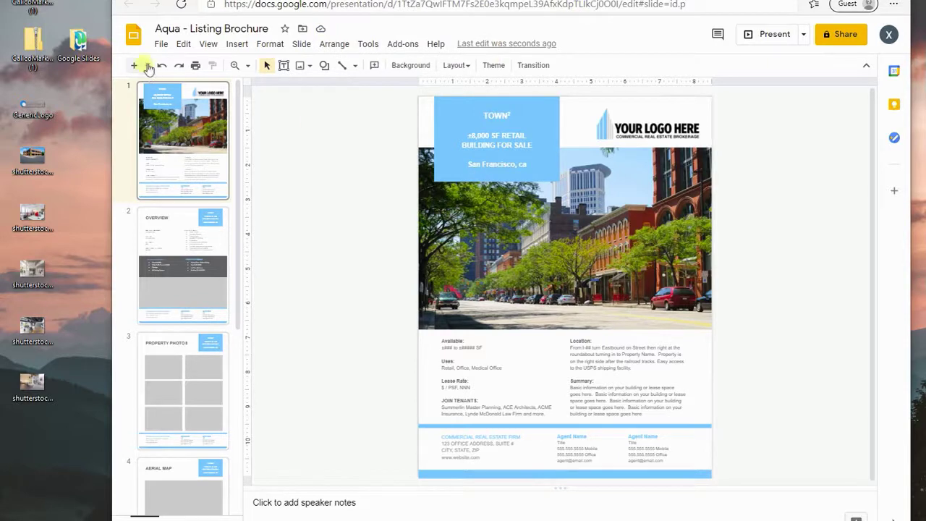
click(160, 44)
mouse_move(243, 157)
click(161, 47)
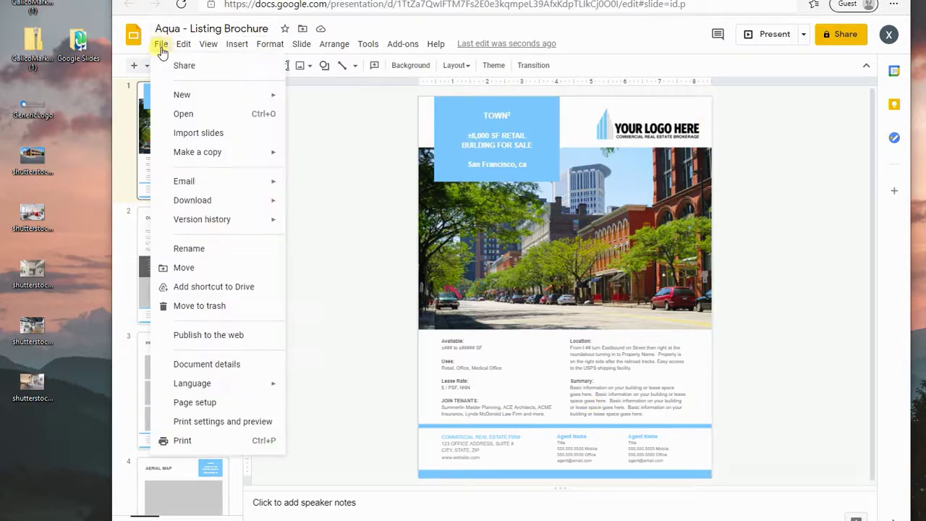
mouse_move(207, 153)
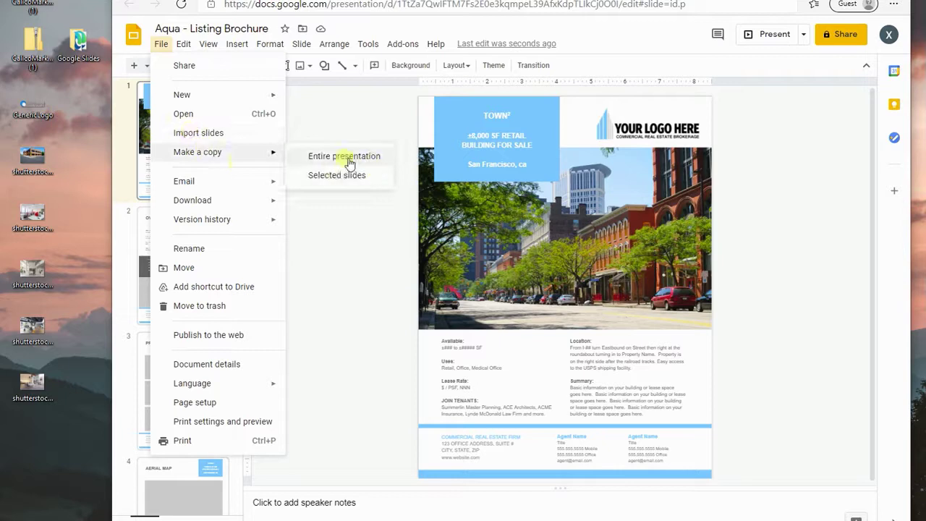
click(352, 284)
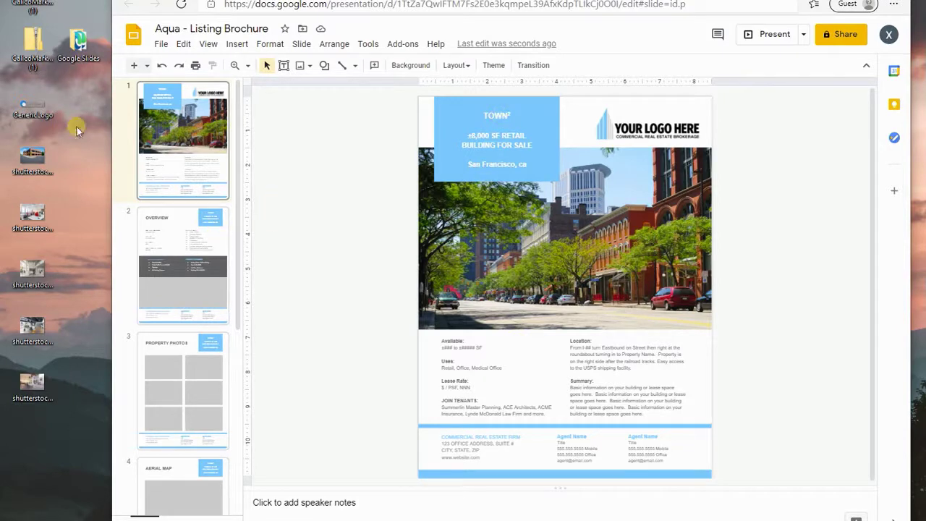
Replace the street photo on slide 1 with shutterstock_112504907 from the computer's Desktop folder, displaying the files as large icons.
click(532, 222)
right_click(601, 221)
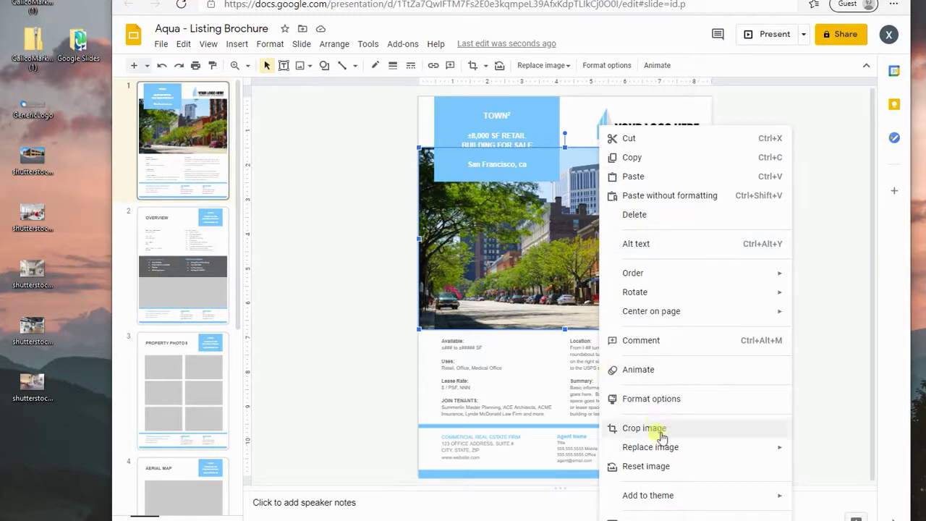
mouse_move(651, 445)
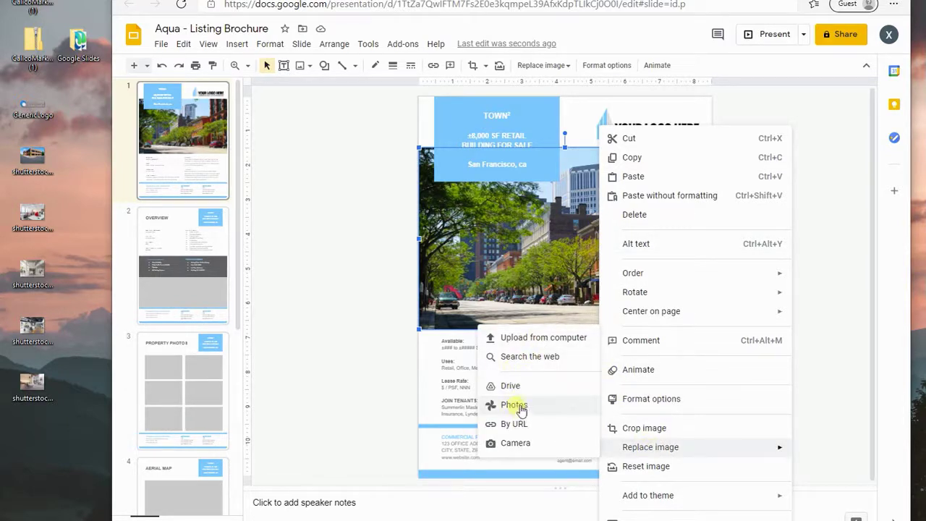
click(536, 342)
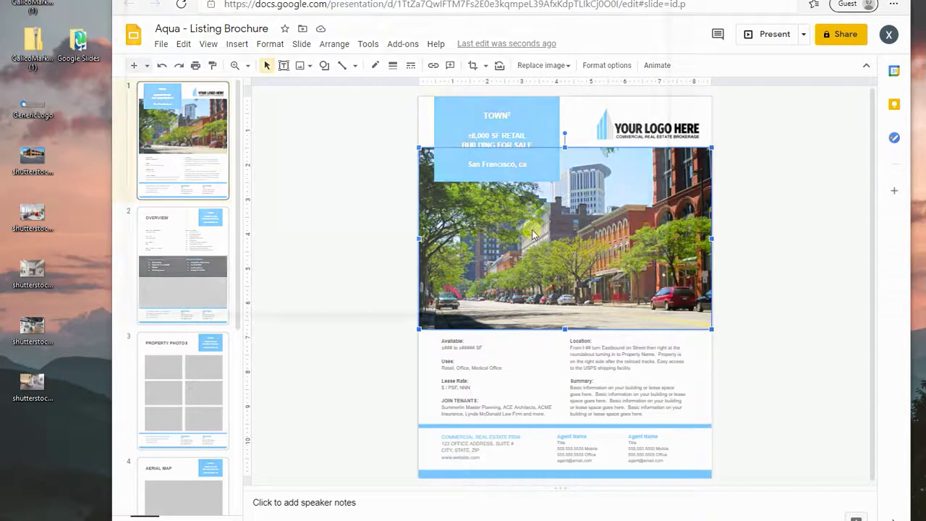
click(153, 60)
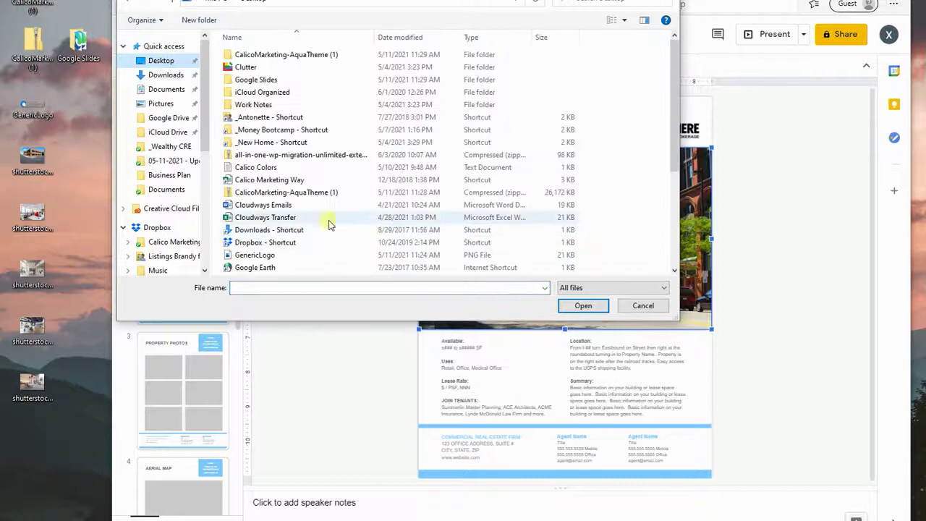
scroll(294, 192, down, 4)
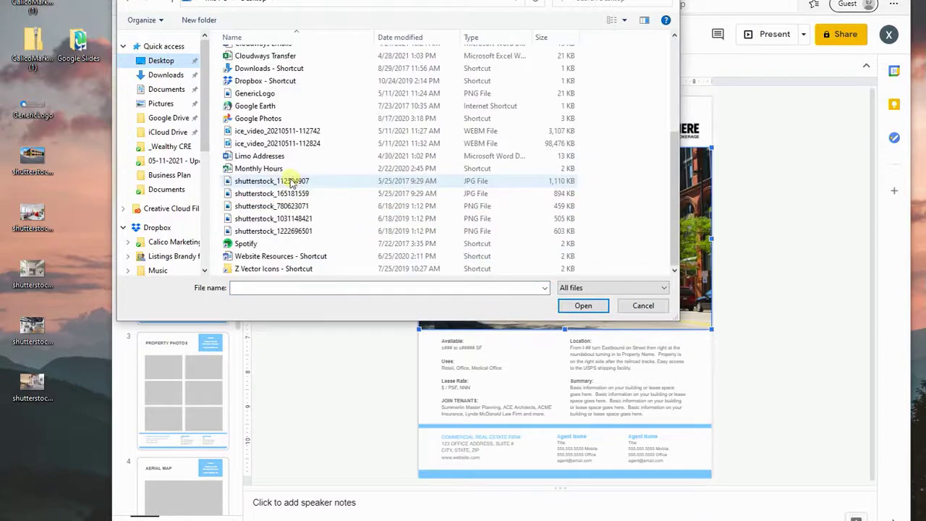
right_click(631, 184)
mouse_move(655, 192)
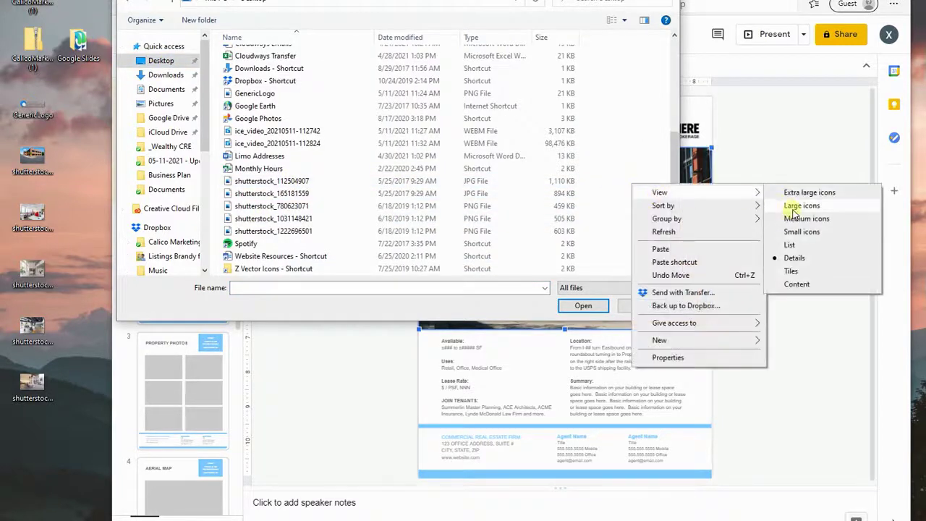
click(796, 207)
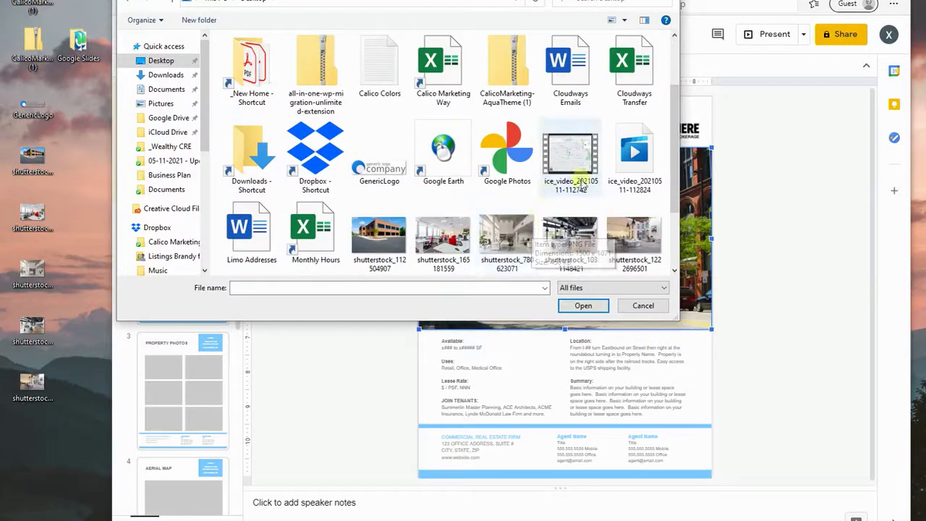
scroll(582, 185, down, 2)
click(379, 155)
click(583, 305)
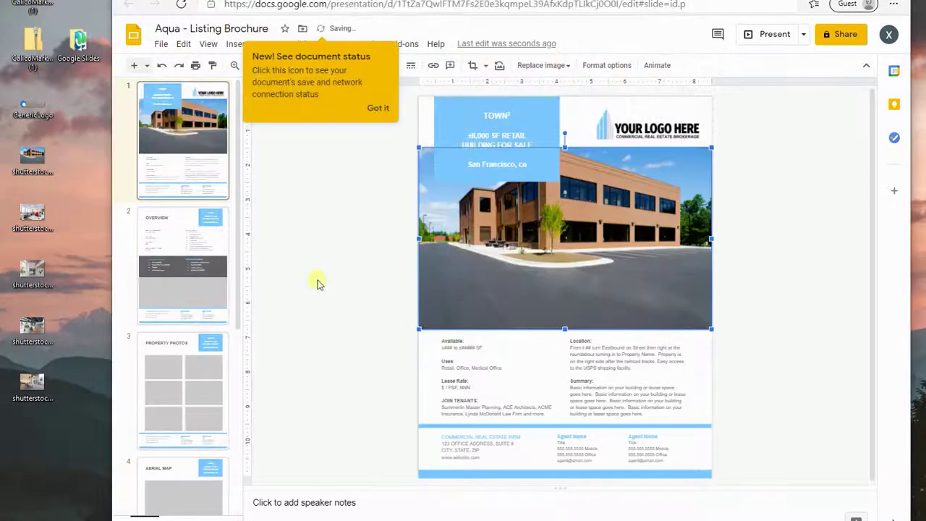
Enlarge and reposition the building photo within its existing crop frame so the building fills the frame, and apply the crop.
double_click(587, 210)
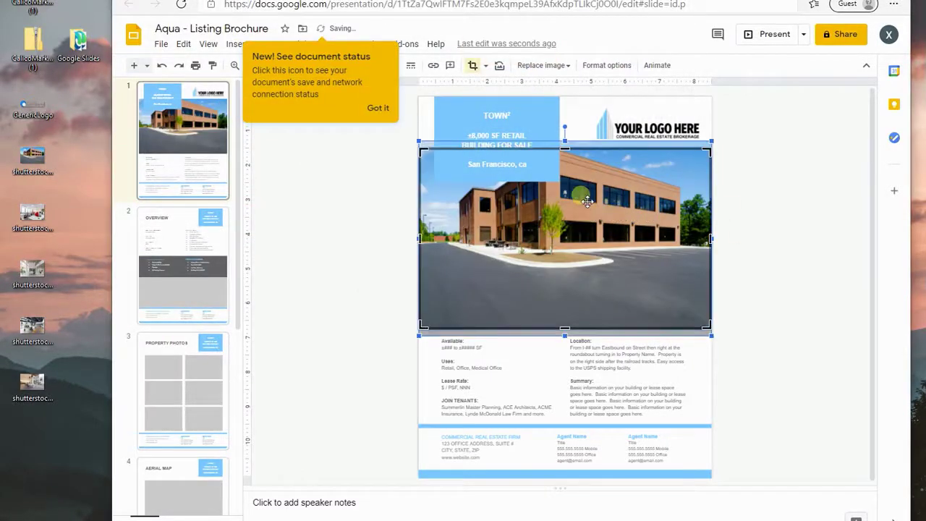
drag(587, 205, 587, 212)
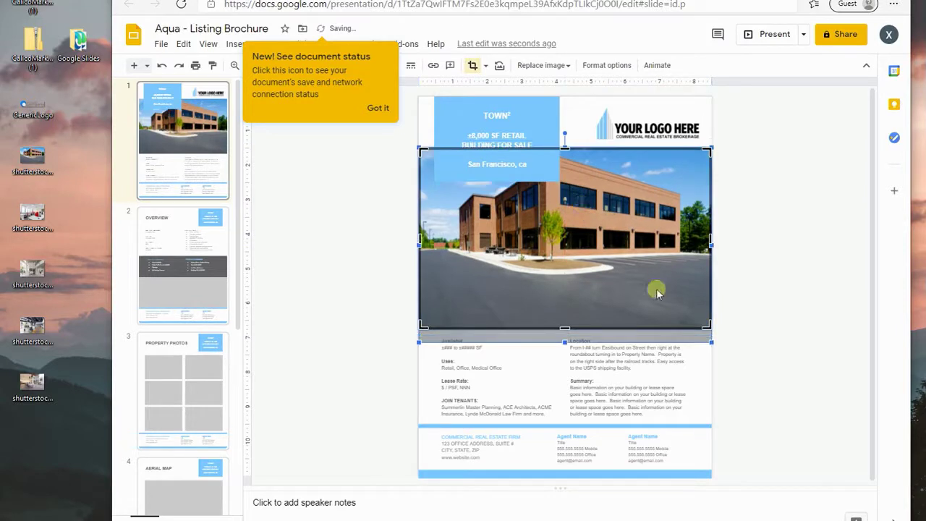
drag(714, 346, 759, 374)
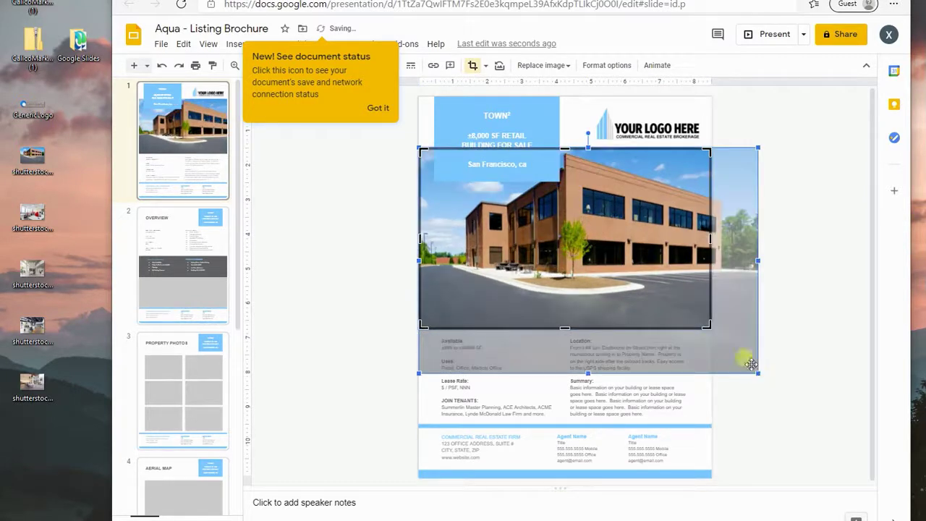
drag(640, 283, 603, 283)
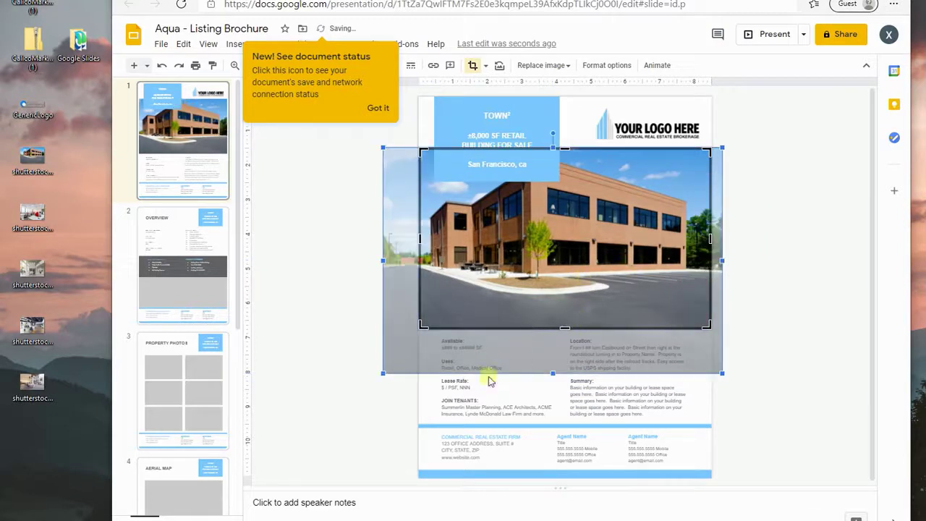
drag(383, 375, 331, 407)
drag(497, 297, 531, 293)
drag(582, 276, 570, 278)
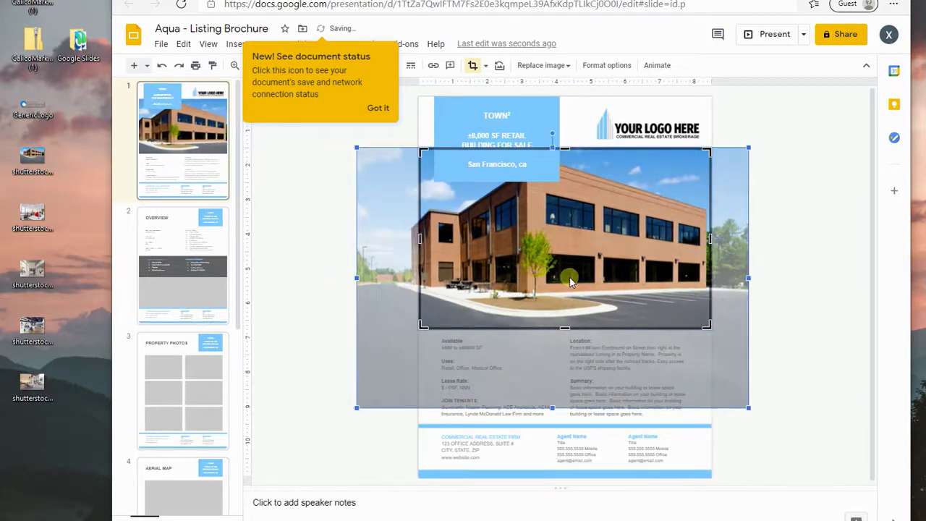
key(Return)
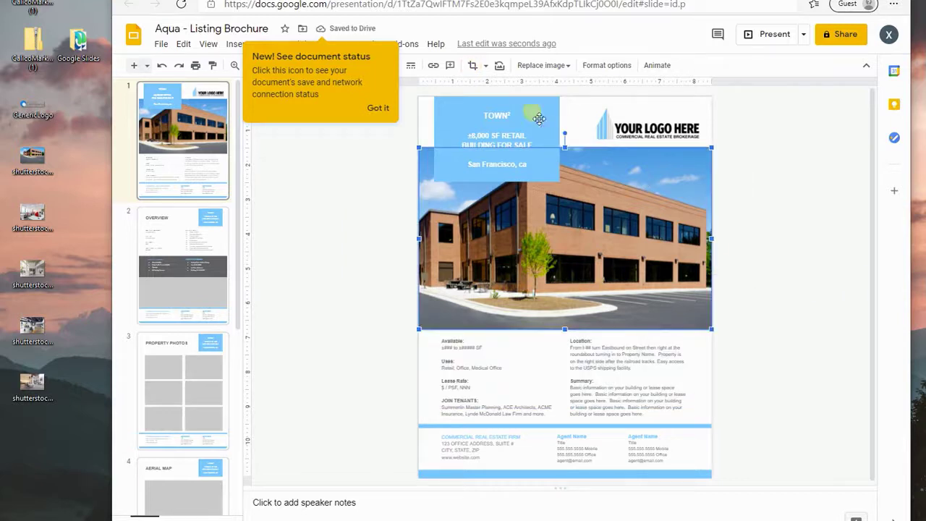
Replace the placeholder logo on slide 1 with the desktop's GenericLogo image, scaled down to fit the white area beside the blue title box.
click(681, 128)
key(Delete)
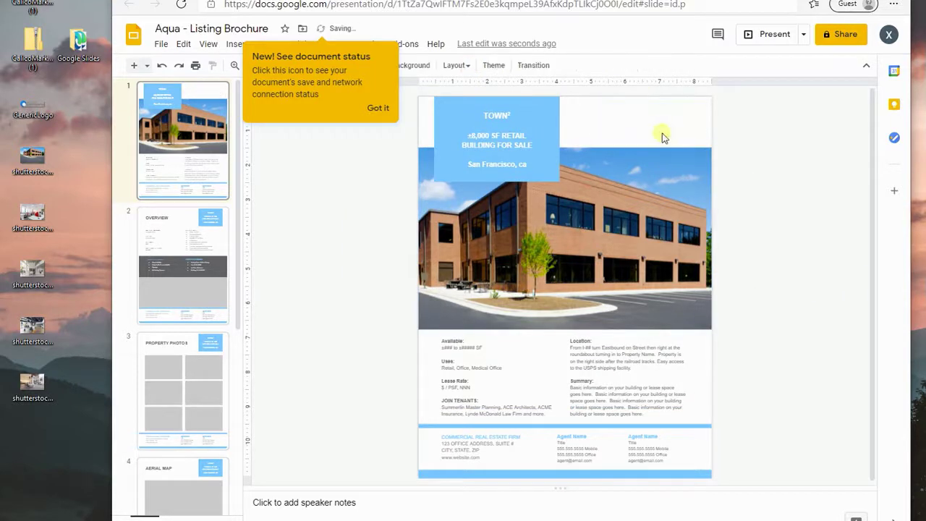
drag(33, 105, 625, 108)
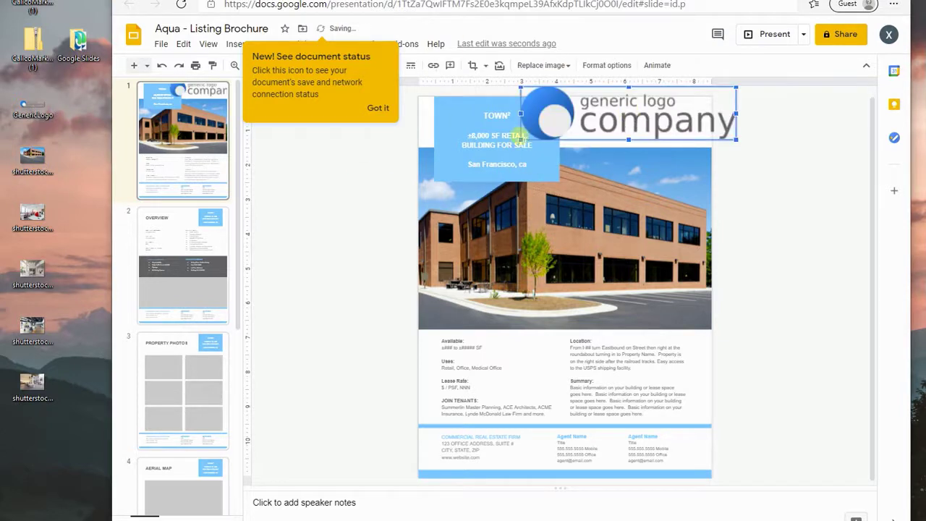
drag(520, 139, 586, 123)
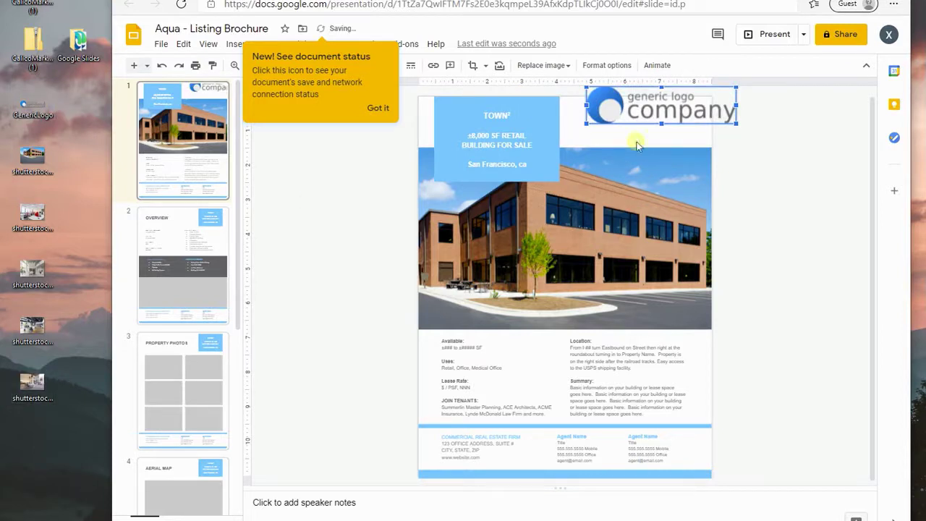
drag(728, 102, 697, 111)
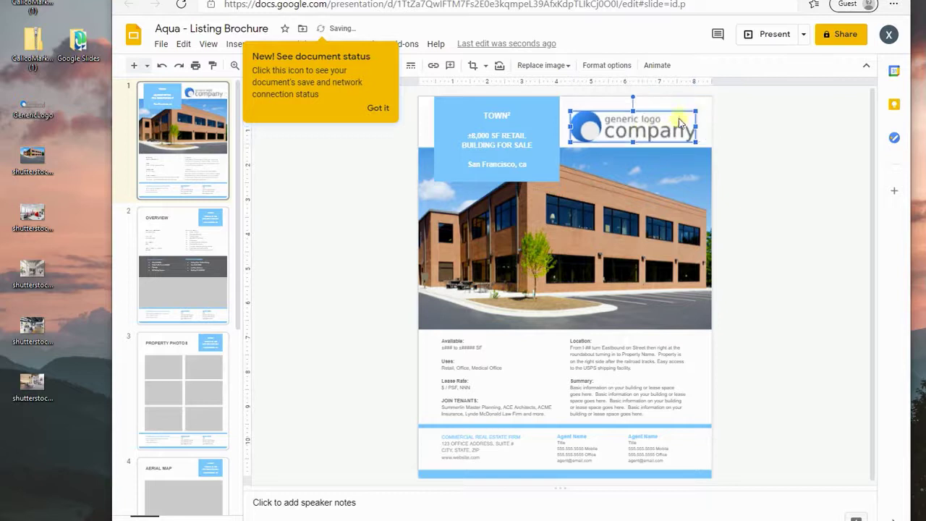
drag(645, 126, 652, 123)
click(785, 139)
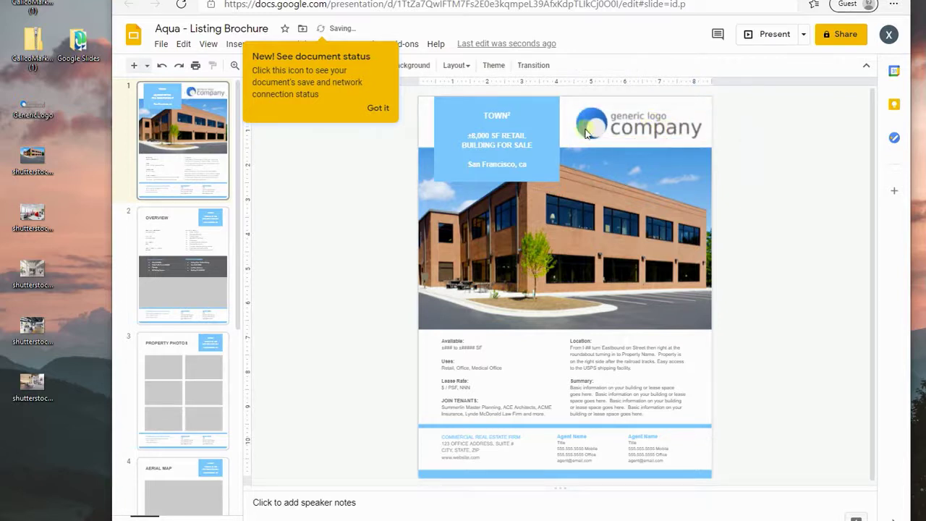
click(620, 127)
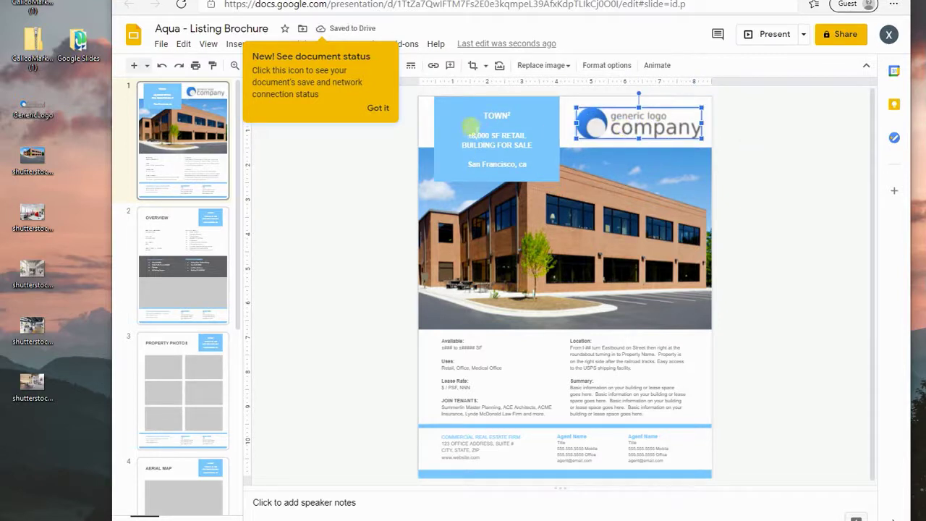
click(396, 332)
Change the blue box's text on slide 1 to "Office Building", "±6,000 SF OFFICE BUILDING FOR SALE" and "Las Vegas, Nevada".
click(499, 134)
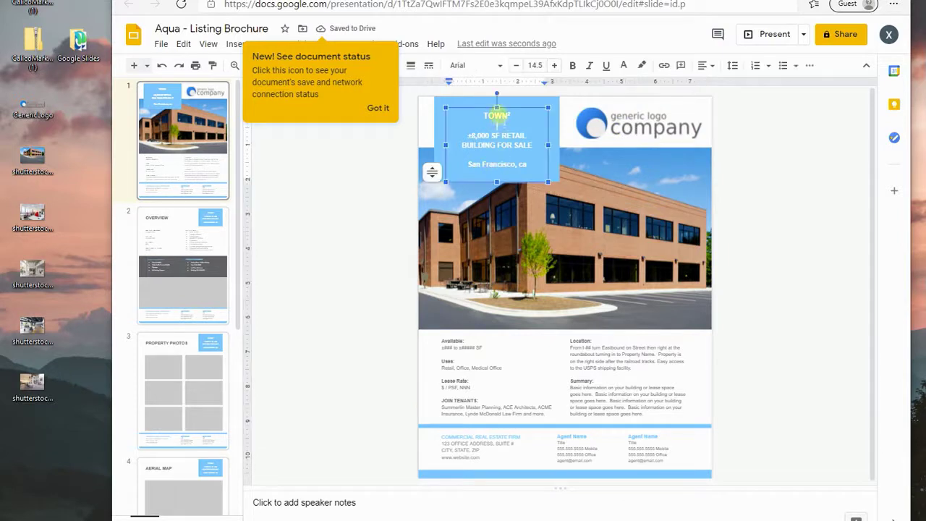
click(498, 117)
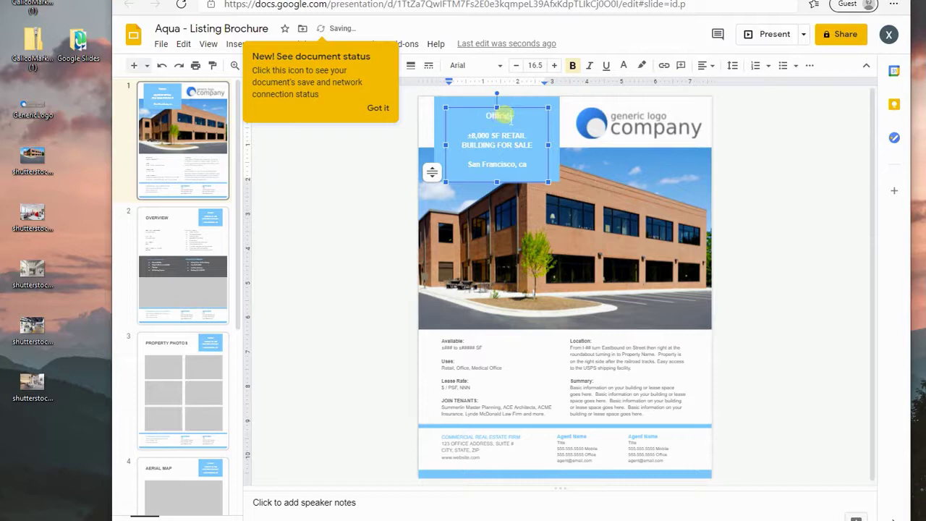
click(471, 135)
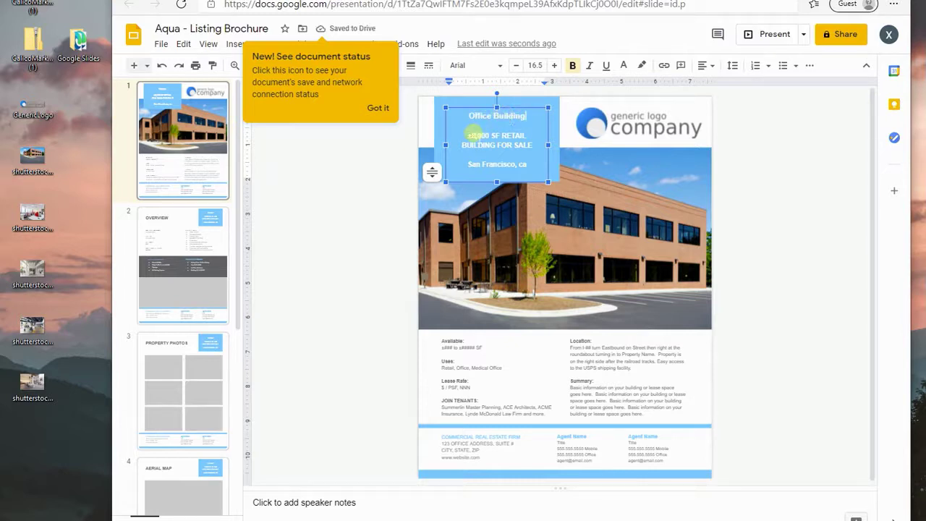
key(Delete)
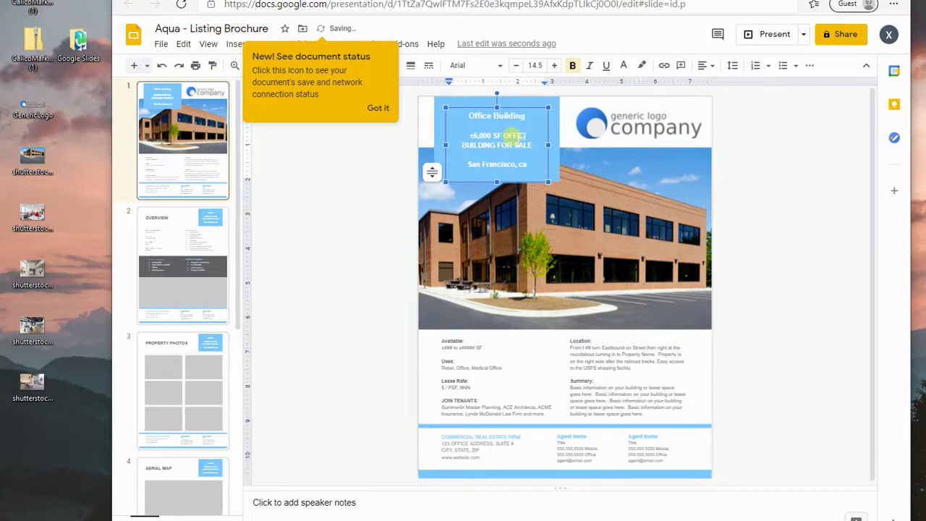
click(462, 165)
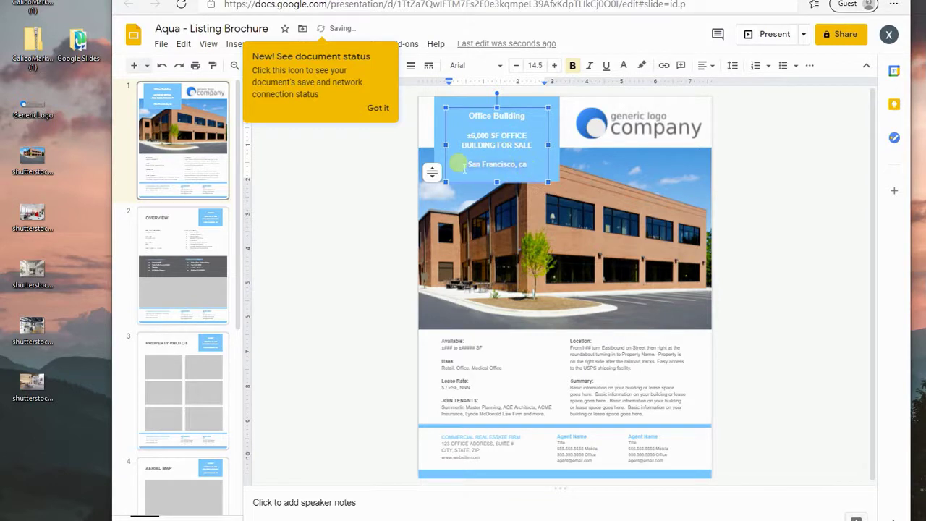
text(Las Vegas, Nevada)
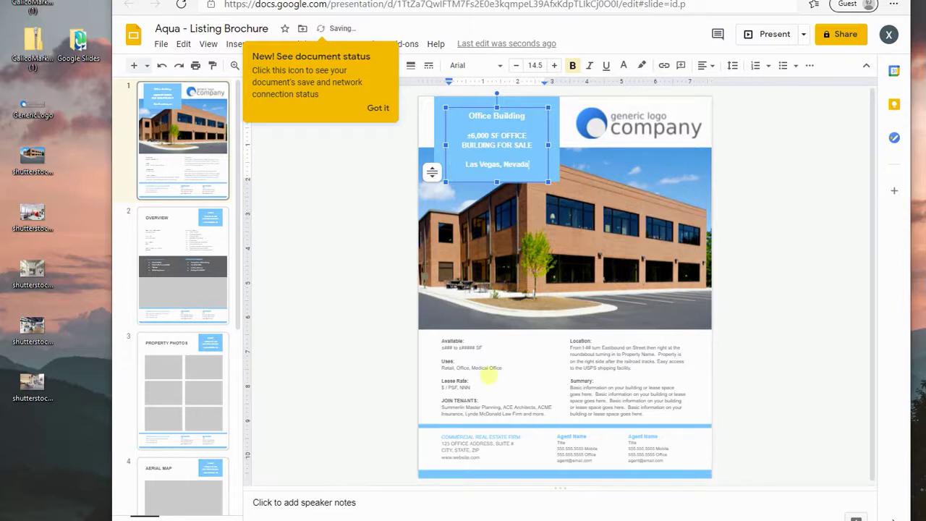
Check that the property details, location and summary text on slide 1 can be selected and edited.
click(485, 374)
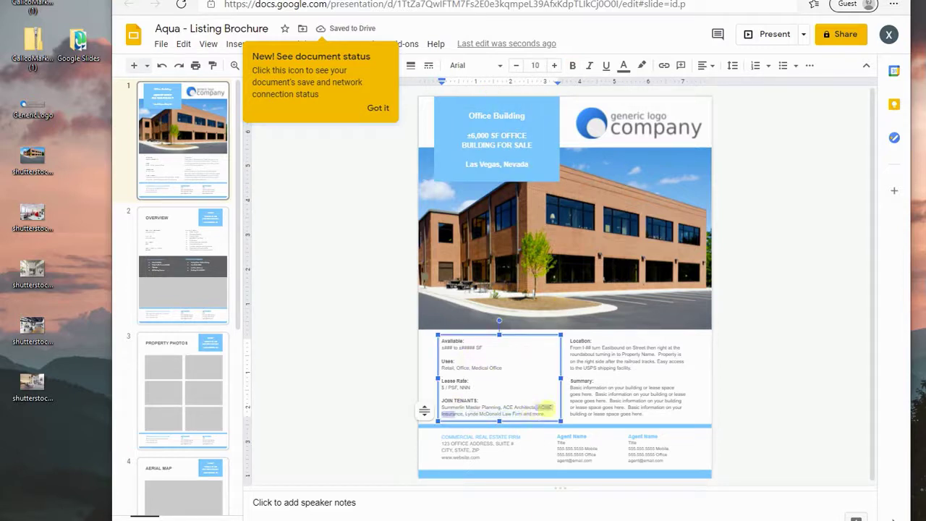
click(608, 401)
double_click(601, 355)
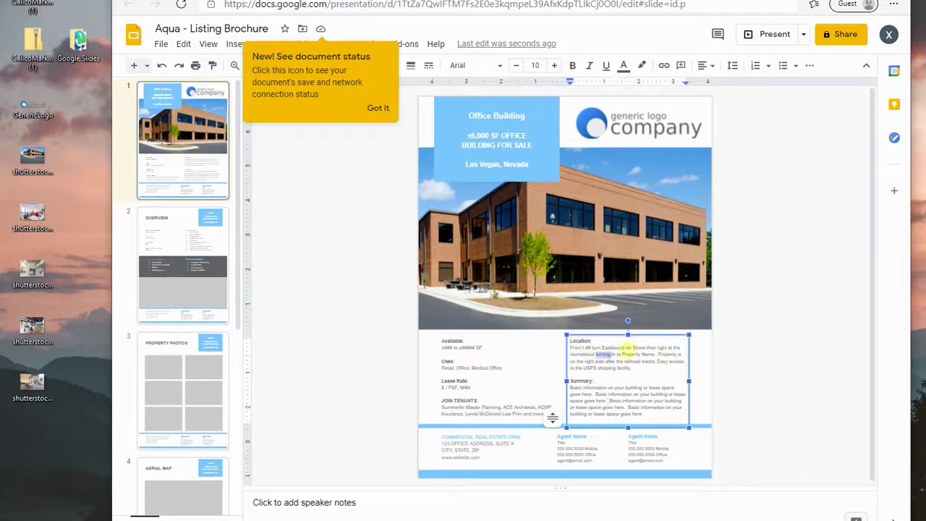
drag(655, 418, 543, 346)
click(466, 355)
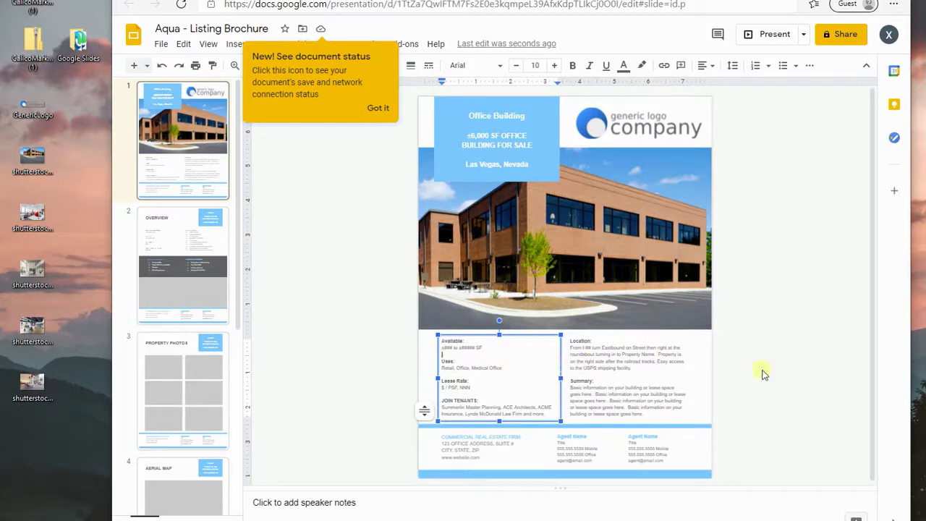
drag(449, 348, 452, 368)
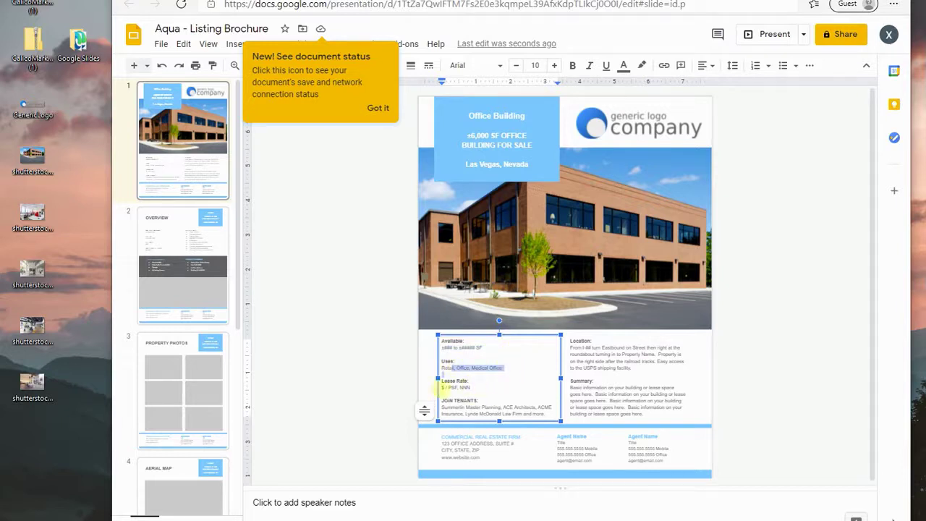
click(795, 362)
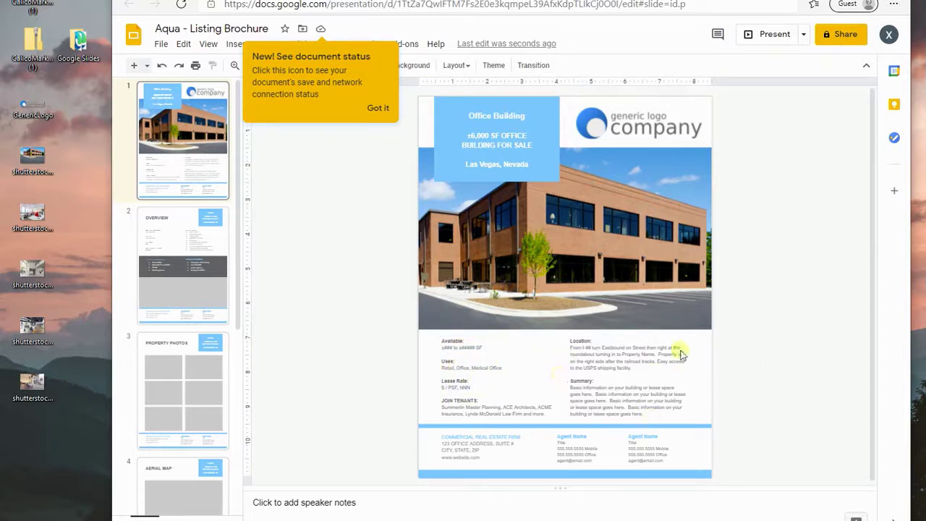
Replace the placeholder office address in slide 1's footer with the firm's street address, city and state.
click(463, 439)
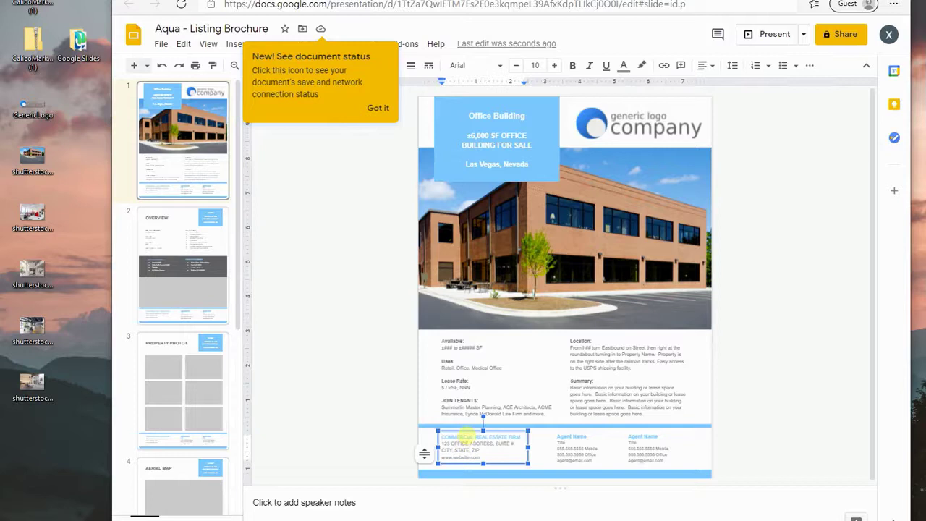
drag(489, 450, 440, 445)
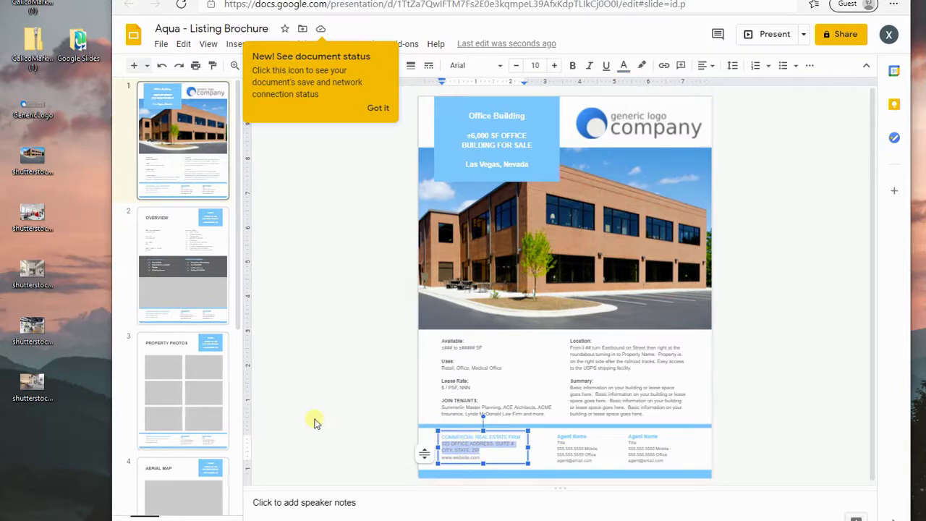
text(1234 MY)
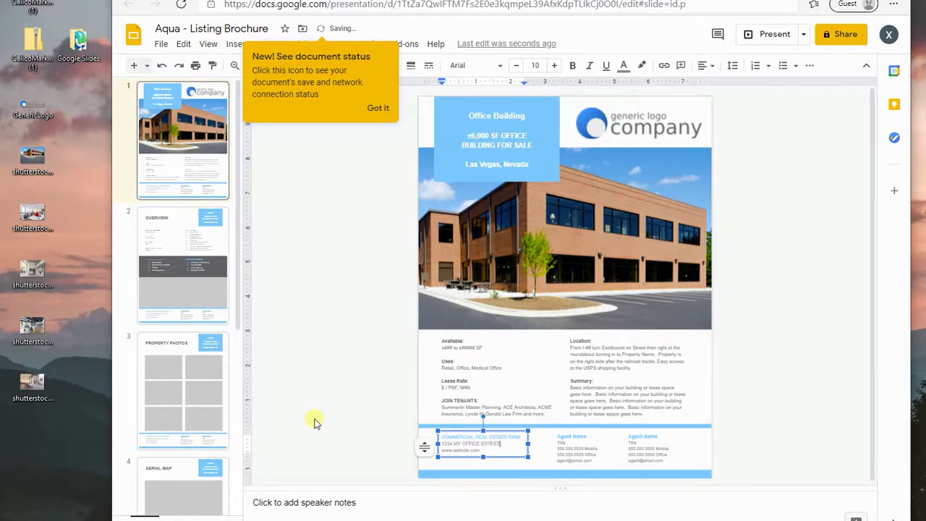
key(Return)
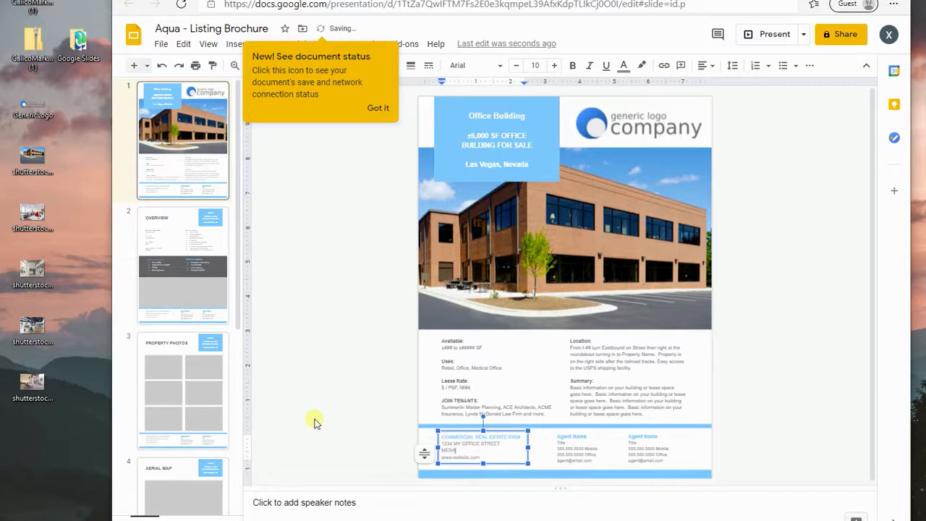
click(343, 420)
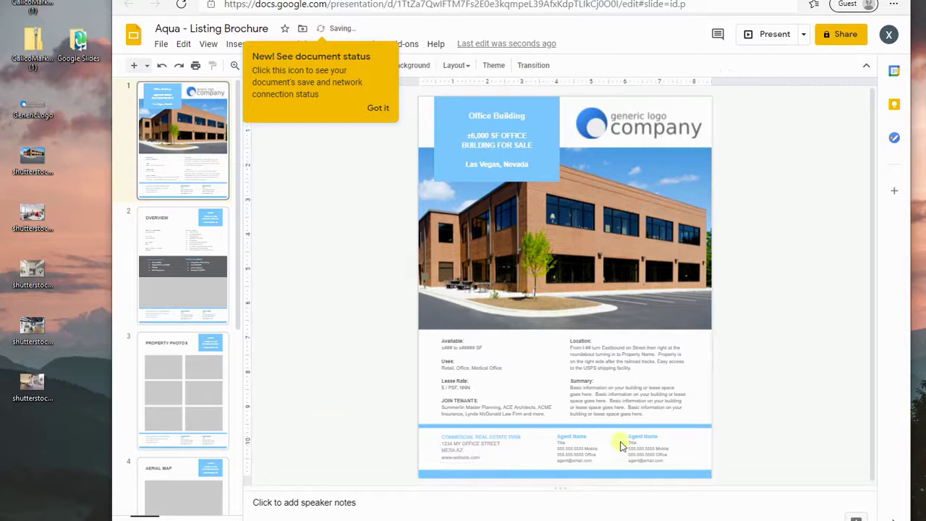
Narrow the first agent's contact block in slide 1's footer and shift it closer to the firm's address.
click(570, 436)
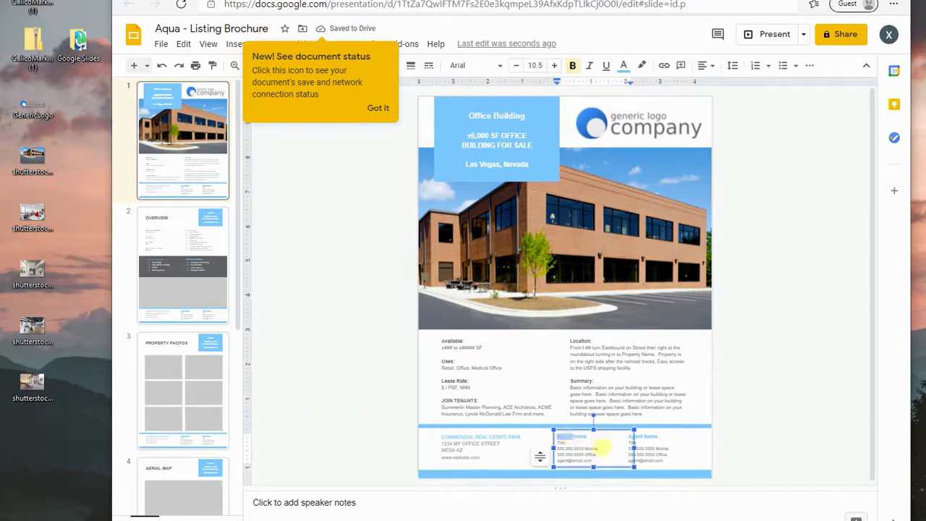
click(559, 441)
key(Left)
key(Left)
key(Left)
key(Left)
key(Left)
key(Left)
key(Left)
key(Left)
key(Left)
key(Left)
key(Left)
key(Left)
key(Left)
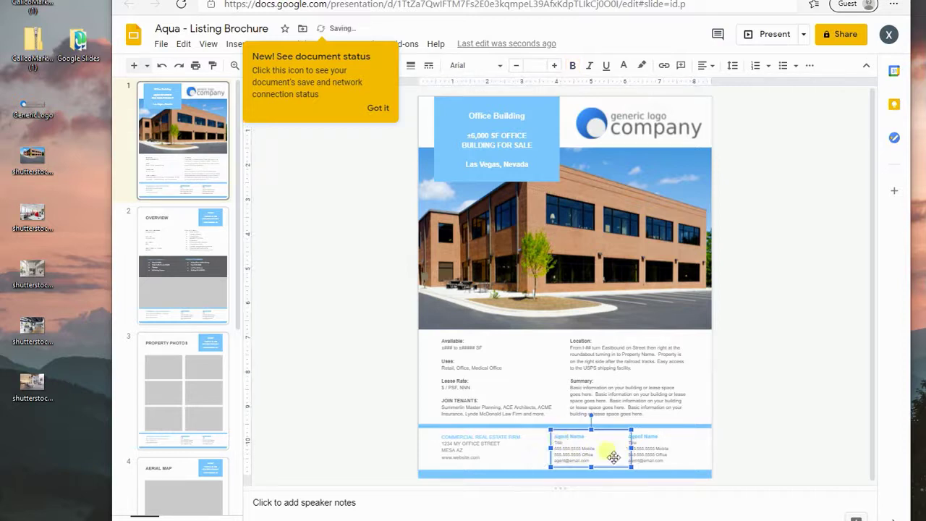
key(Right)
key(Right)
key(Right)
key(Right)
key(Right)
key(Right)
key(Right)
key(Right)
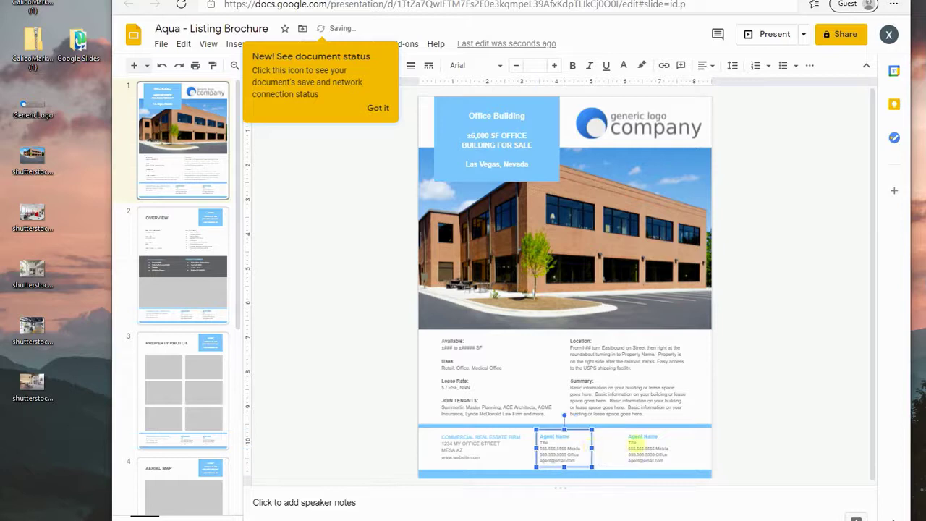
Move the second agent's contact block in slide 1's footer closer to the first, and delete the first agent's block.
click(631, 440)
drag(632, 441, 595, 443)
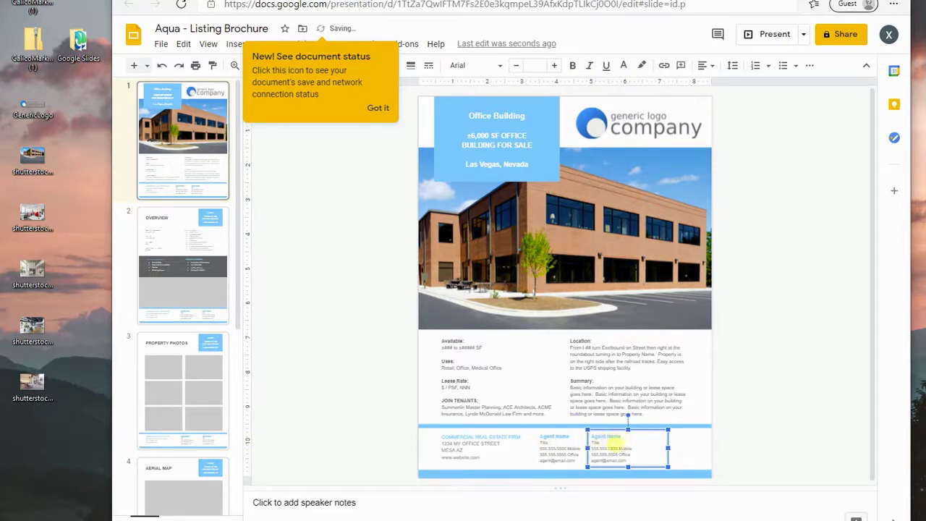
click(554, 443)
key(Delete)
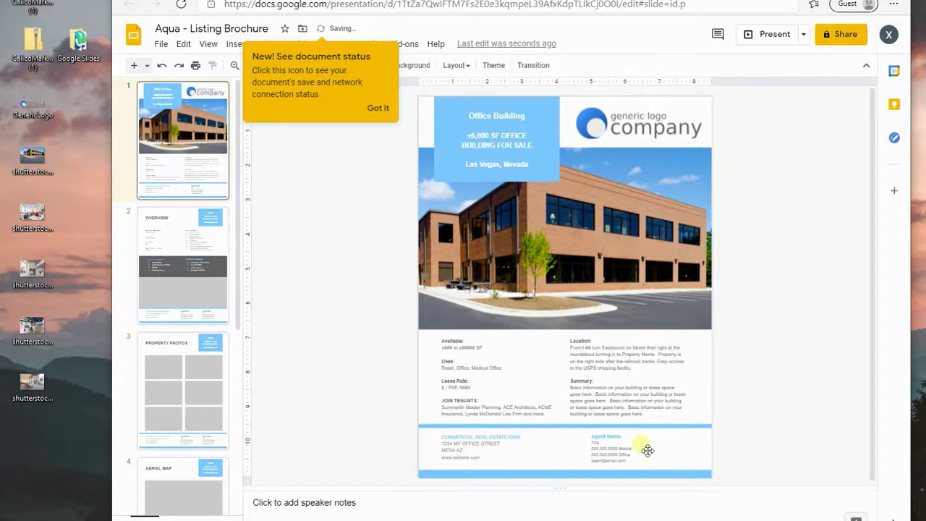
Widen the remaining agent block in slide 1's footer leftward so its text lines up with the Location column.
click(623, 439)
drag(588, 449, 567, 449)
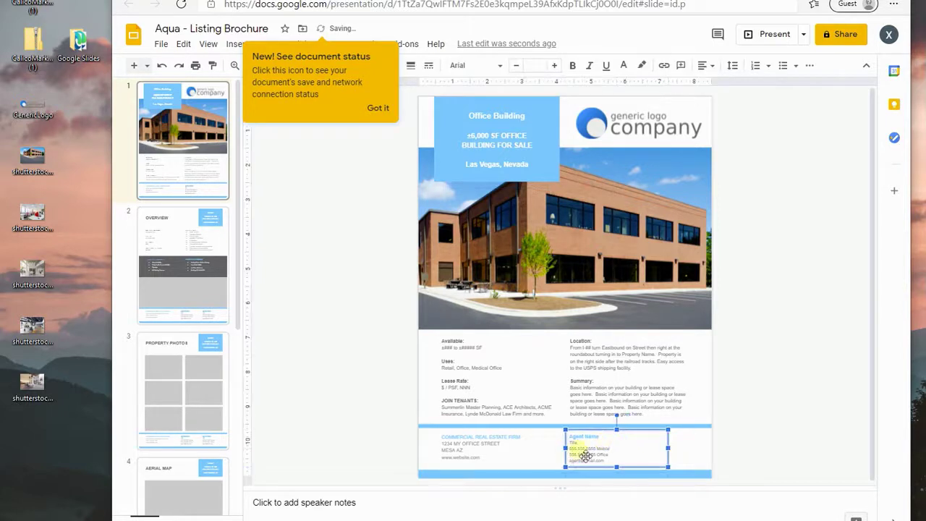
click(866, 397)
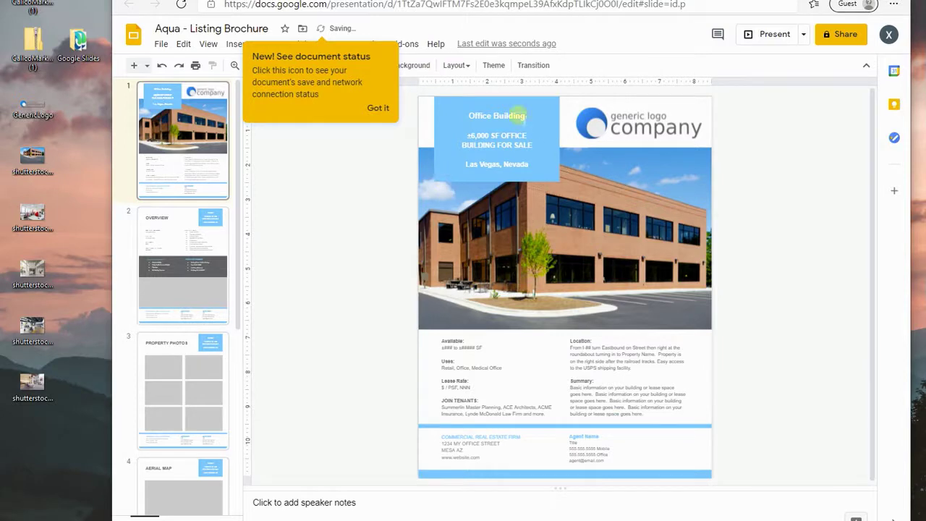
Change the fill colour of slide 1's title box to a medium blue.
click(448, 125)
click(377, 107)
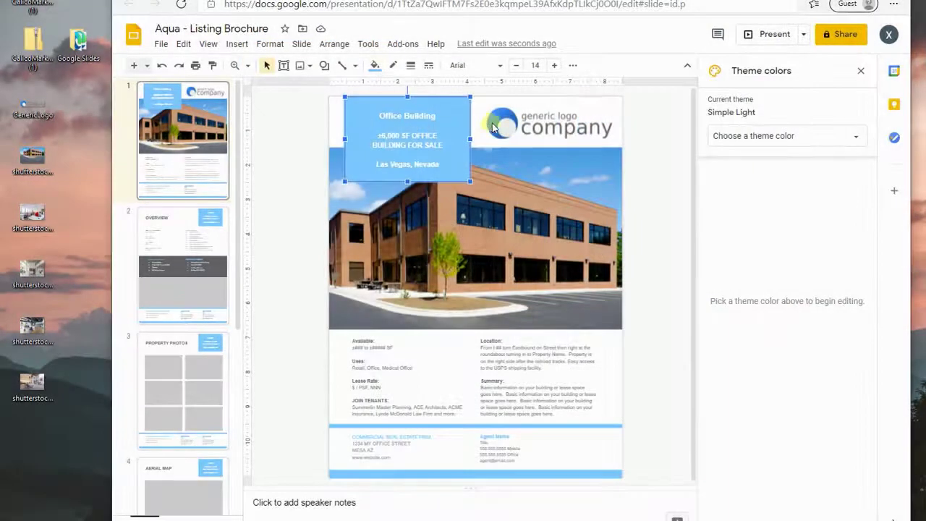
click(375, 67)
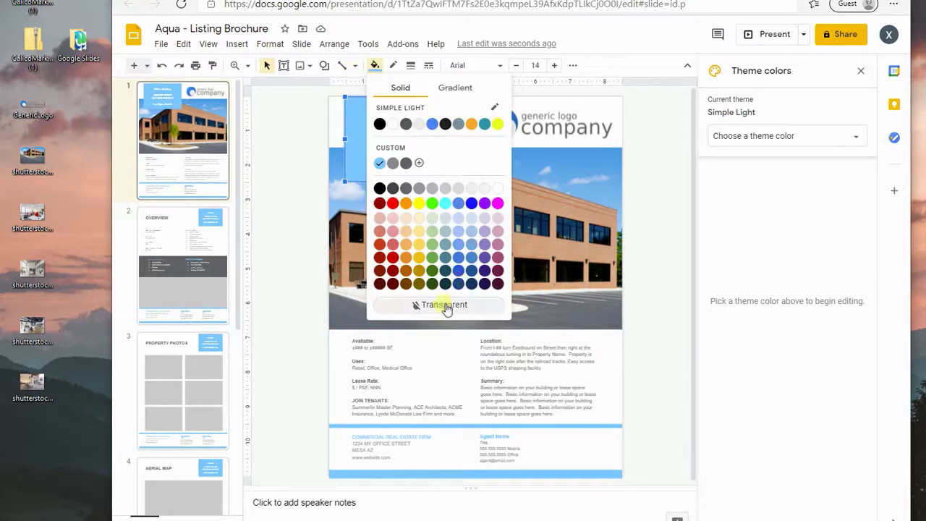
click(496, 109)
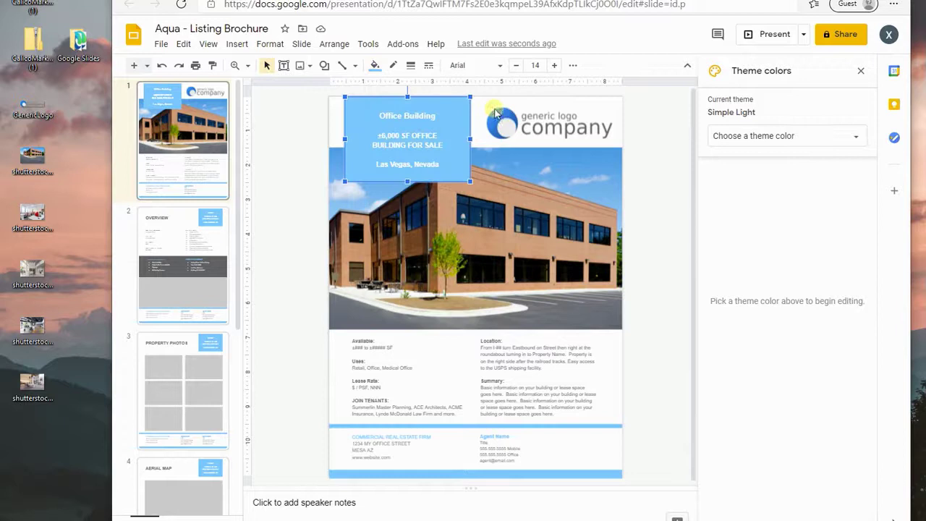
click(375, 67)
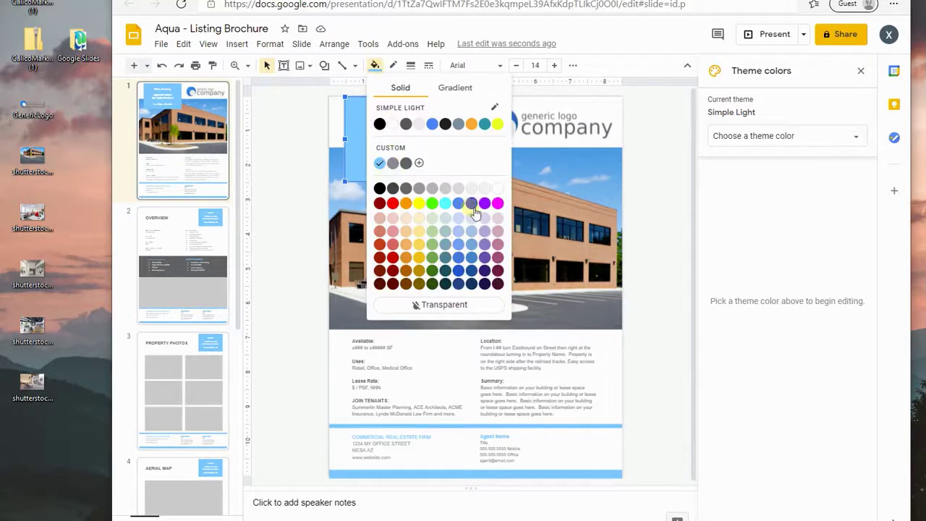
click(458, 270)
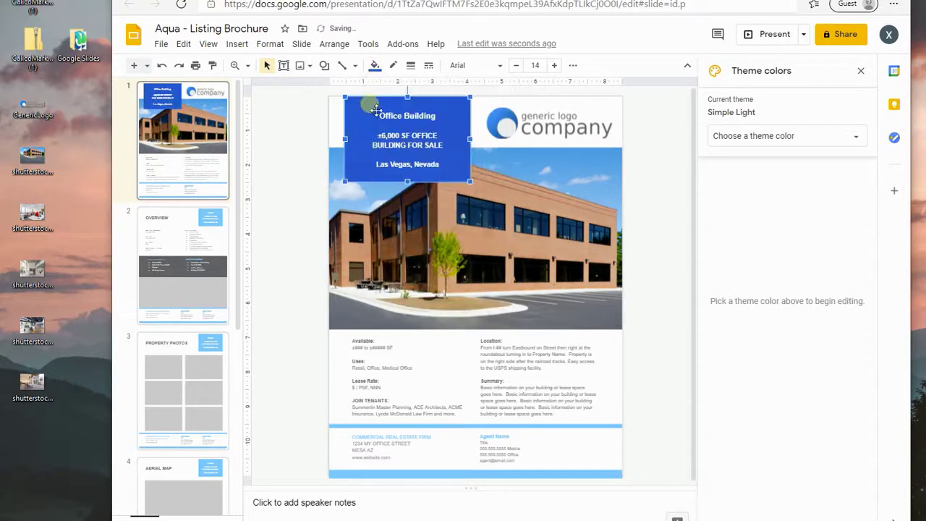
click(375, 65)
click(459, 270)
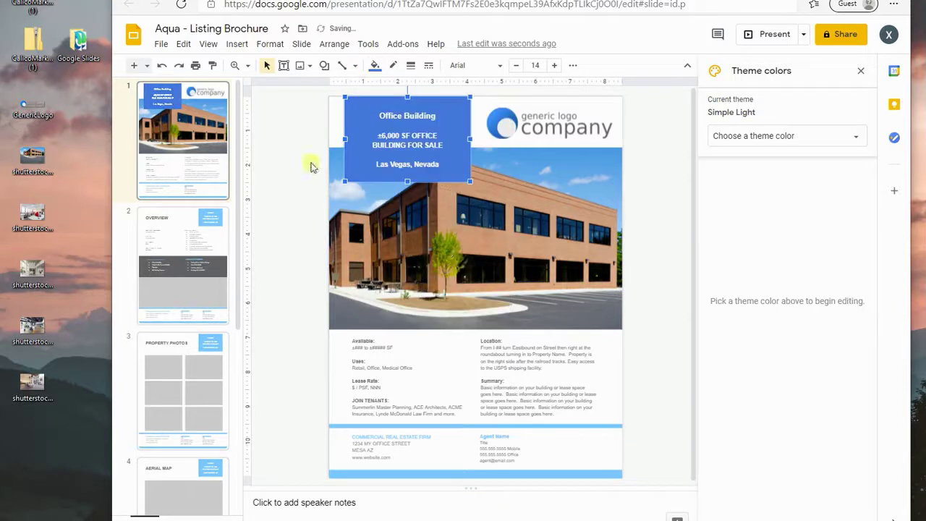
click(314, 140)
Apply the custom light blue fill to the divider bar above slide 1's footer.
click(391, 426)
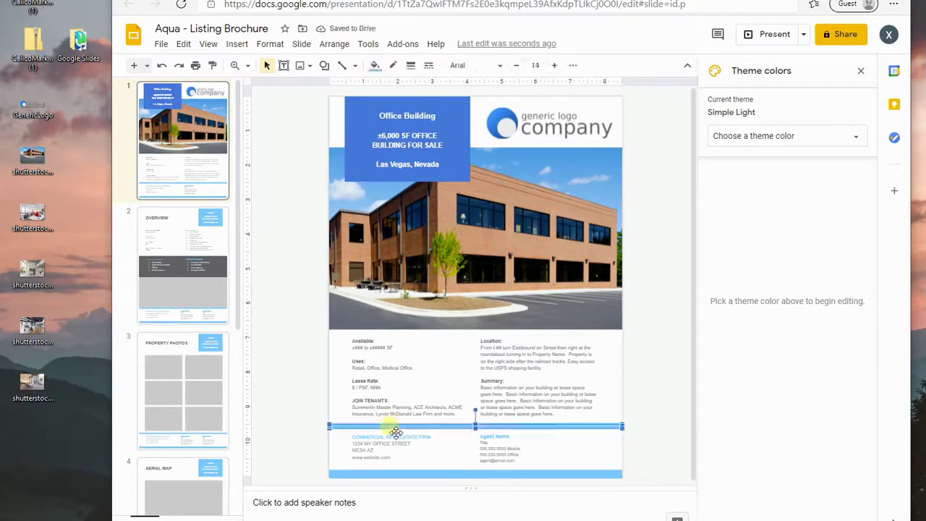
click(375, 66)
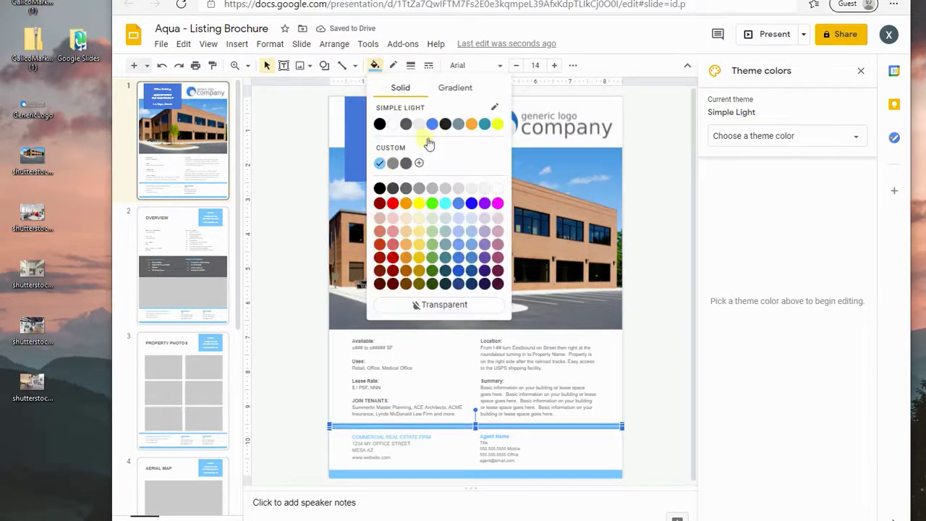
click(384, 164)
click(315, 269)
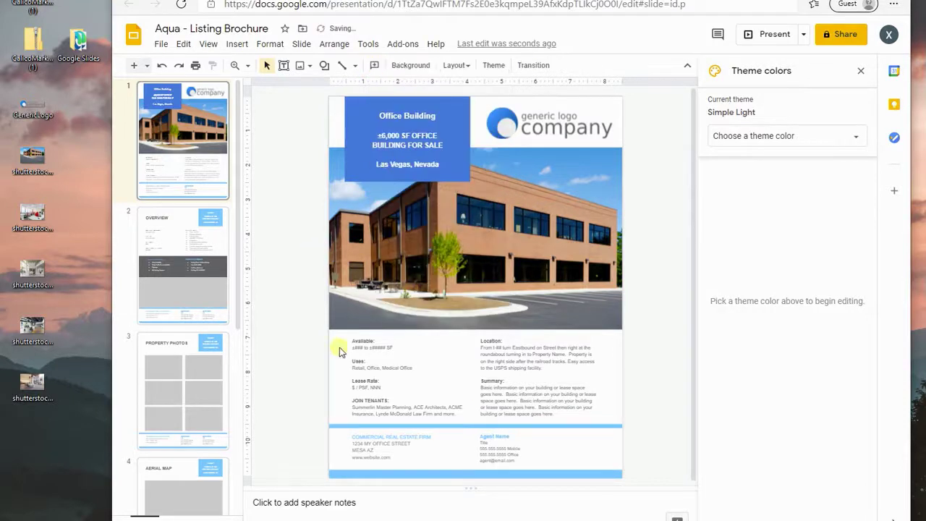
Fill both the divider bar above slide 1's footer and the bar along the page's bottom edge with the Simple Light theme blue.
click(361, 437)
click(340, 427)
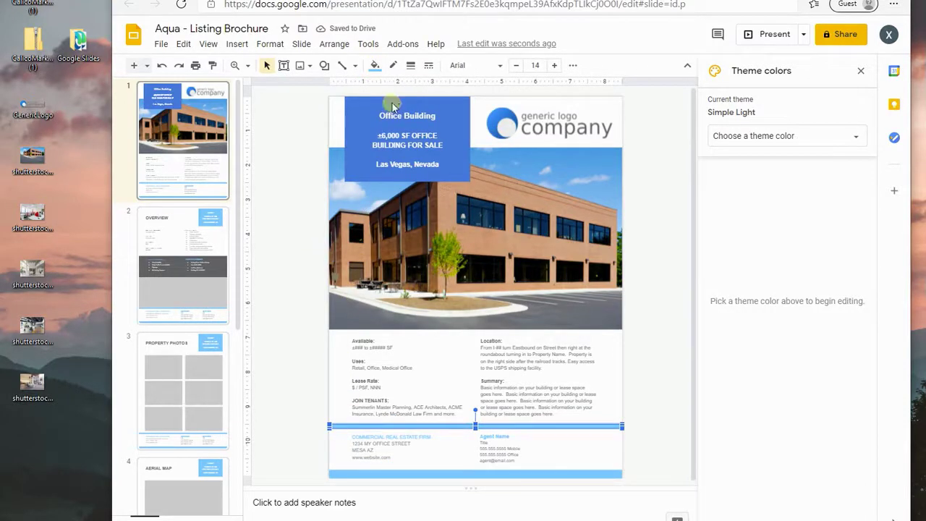
click(385, 66)
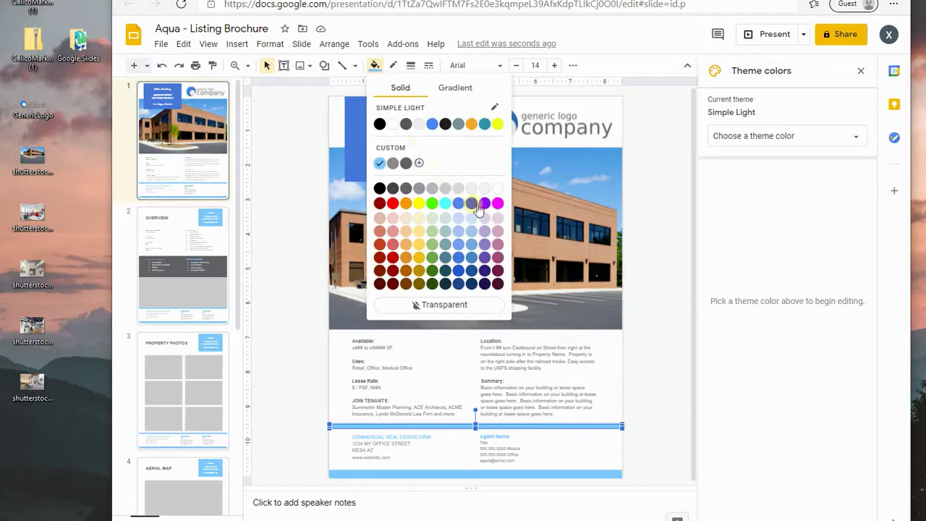
click(437, 124)
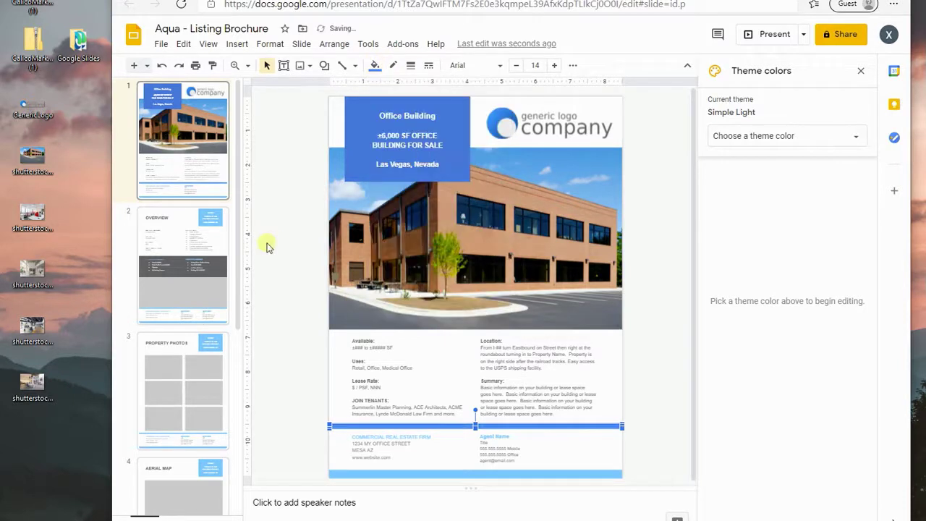
click(350, 475)
click(374, 66)
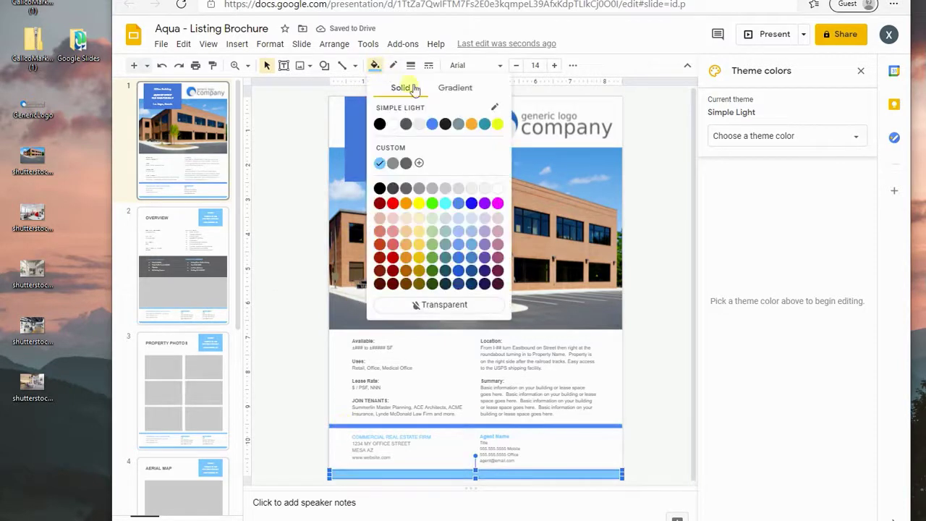
click(434, 125)
click(289, 231)
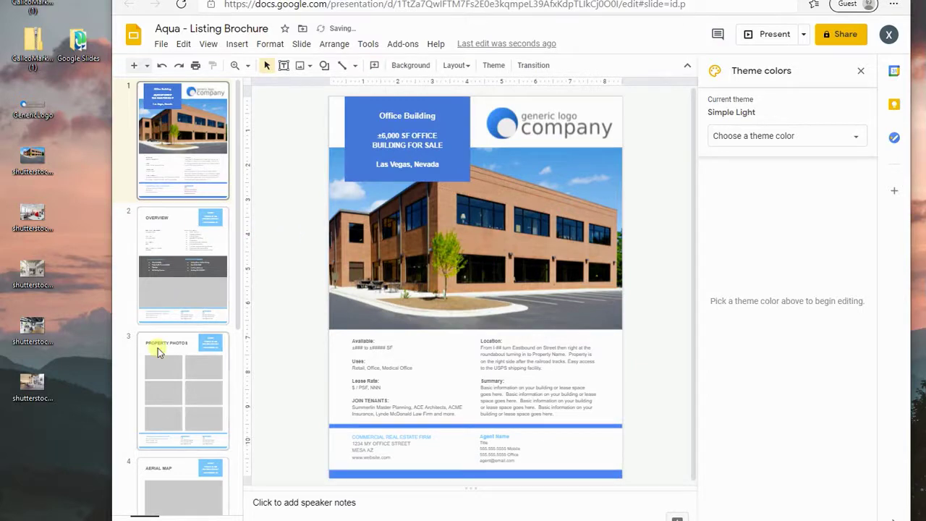
Fill the title box on slide 2, Overview, with the Simple Light theme blue.
click(192, 272)
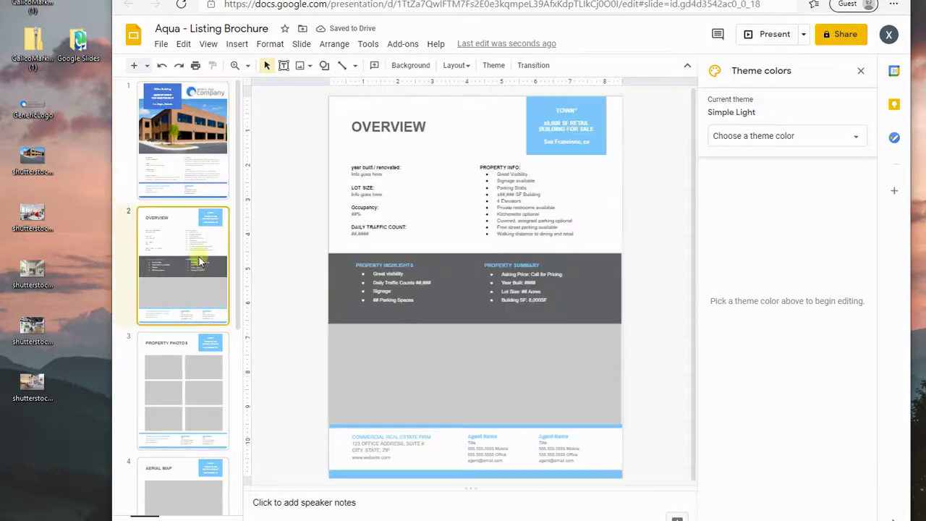
click(537, 119)
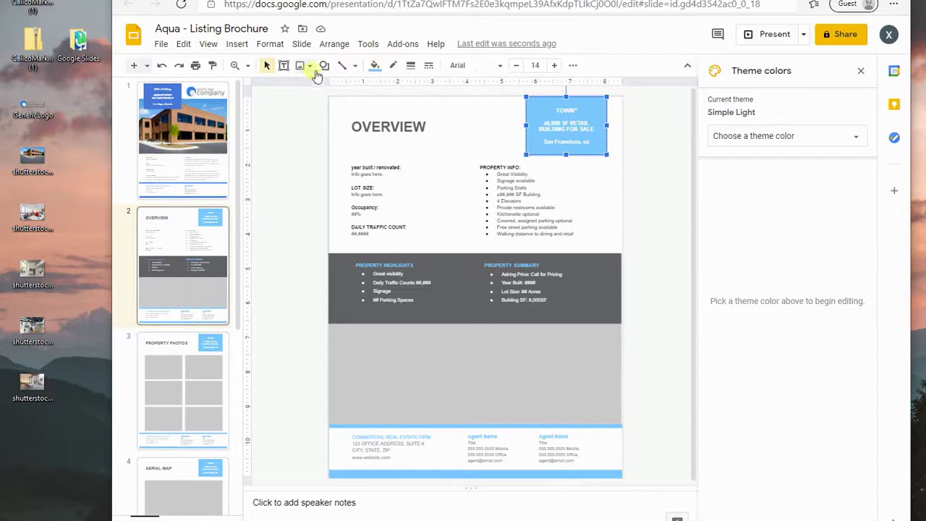
click(375, 65)
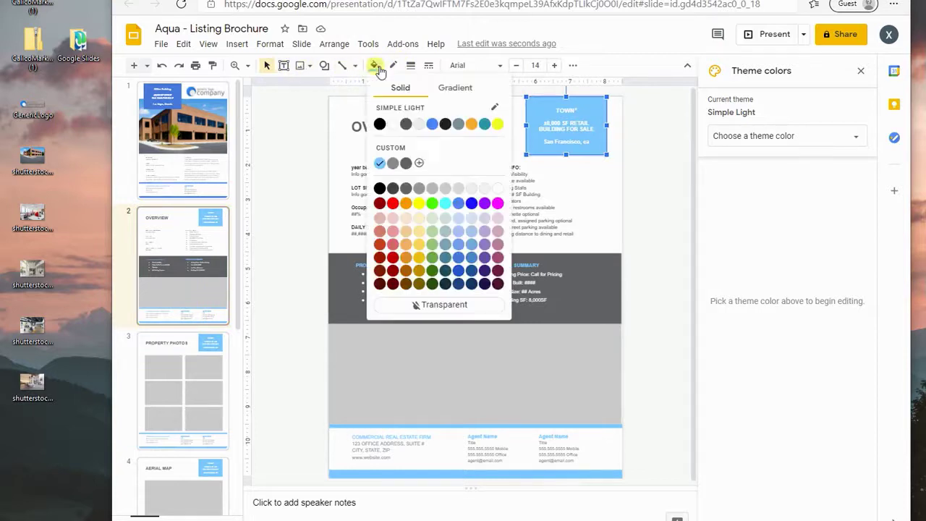
click(432, 124)
click(306, 170)
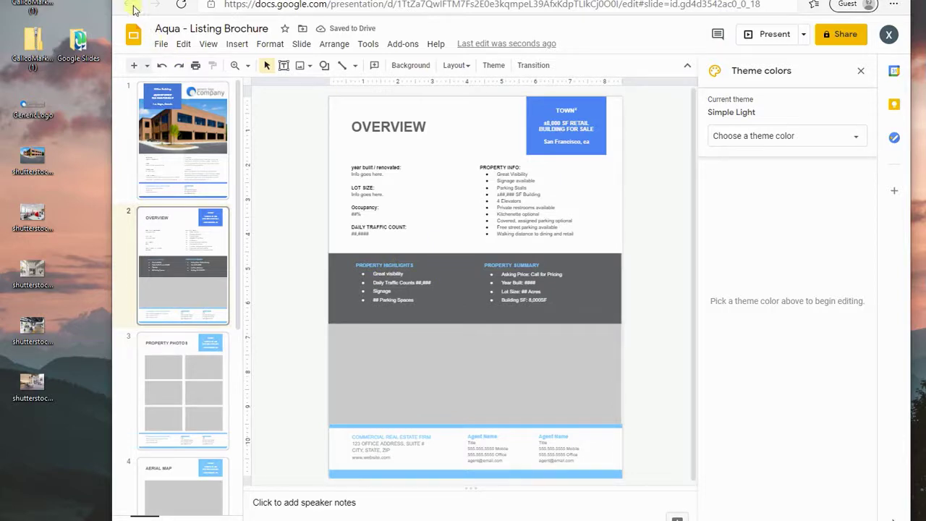
Open the presentation's file commands.
click(161, 43)
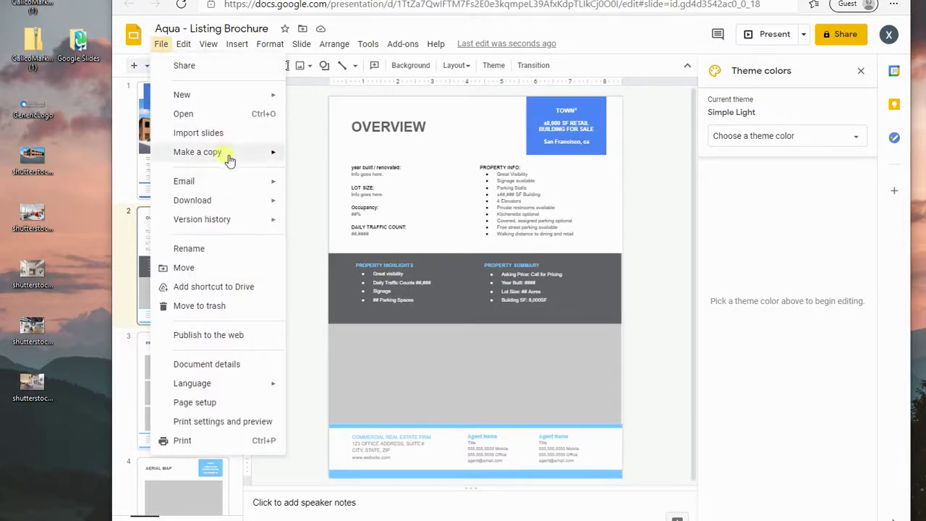